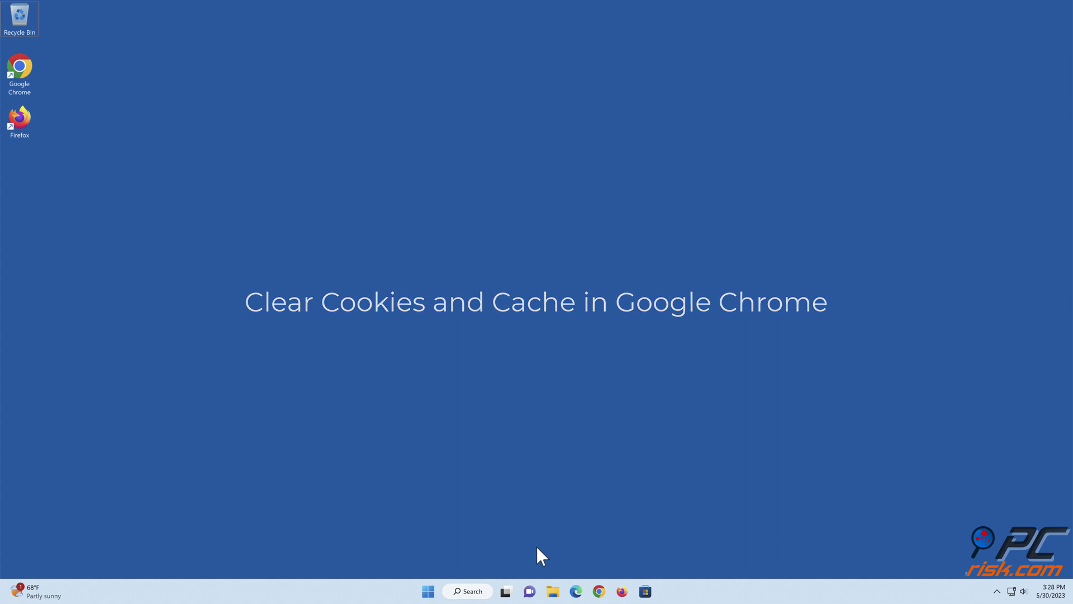
Step: Open a new Chrome window and bring up Clear browsing data from the More tools menu
left_click(596, 589)
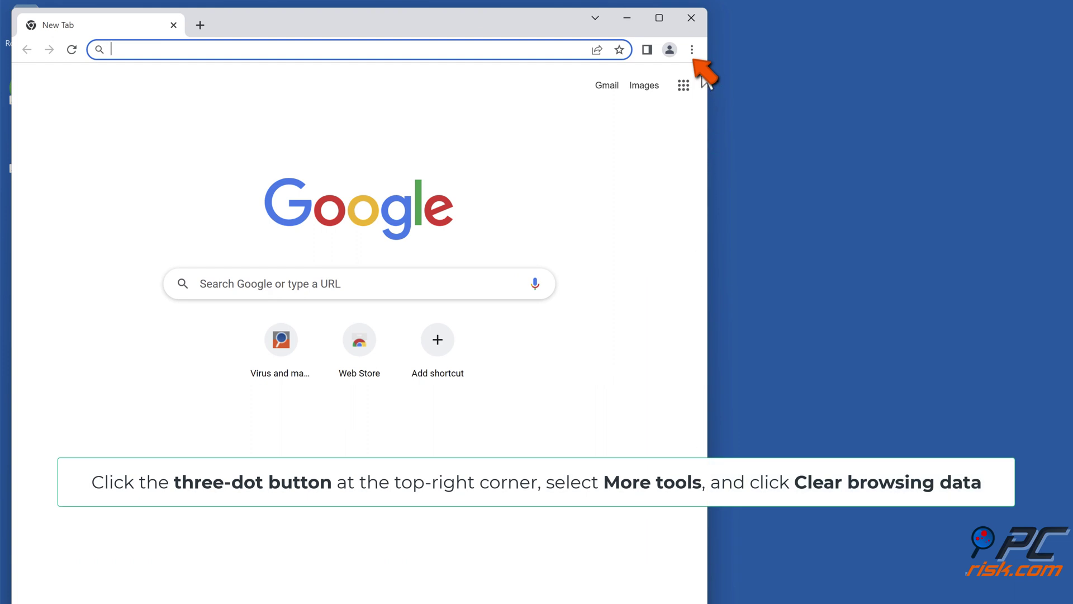
left_click(691, 50)
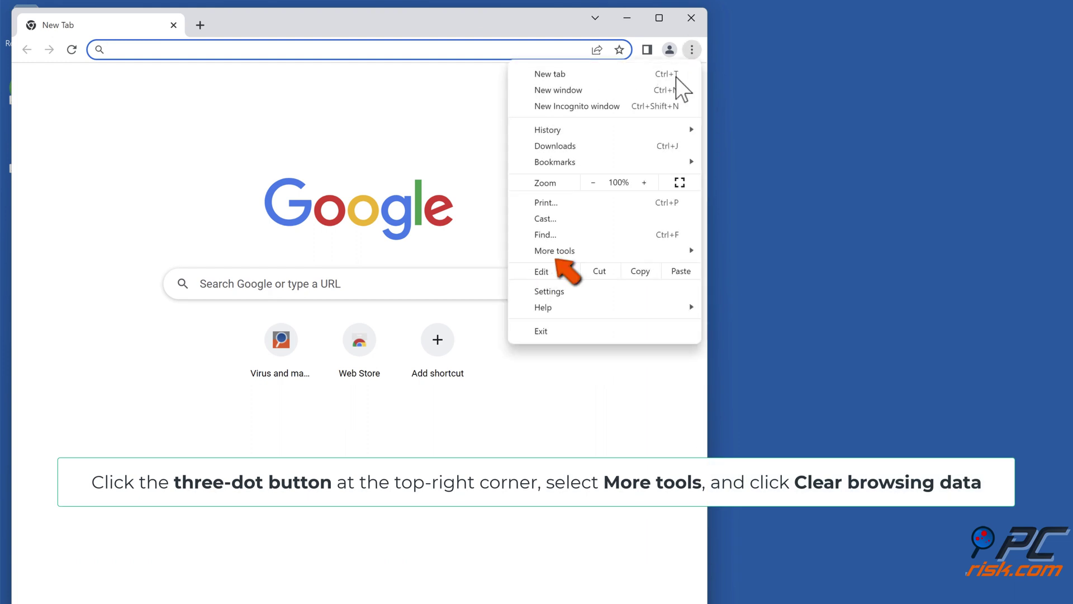
left_click(576, 254)
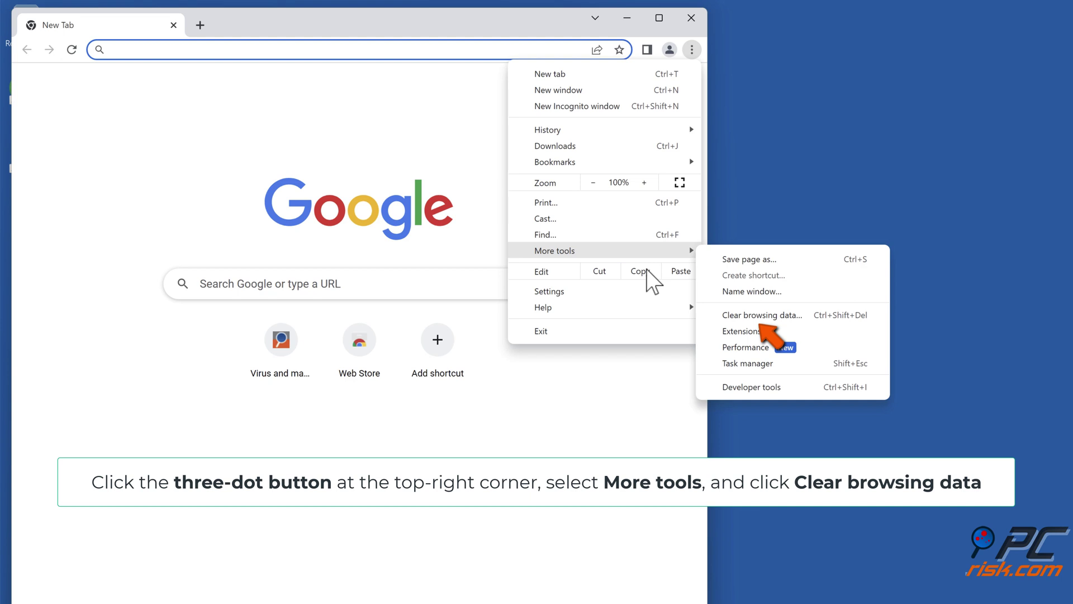
left_click(764, 316)
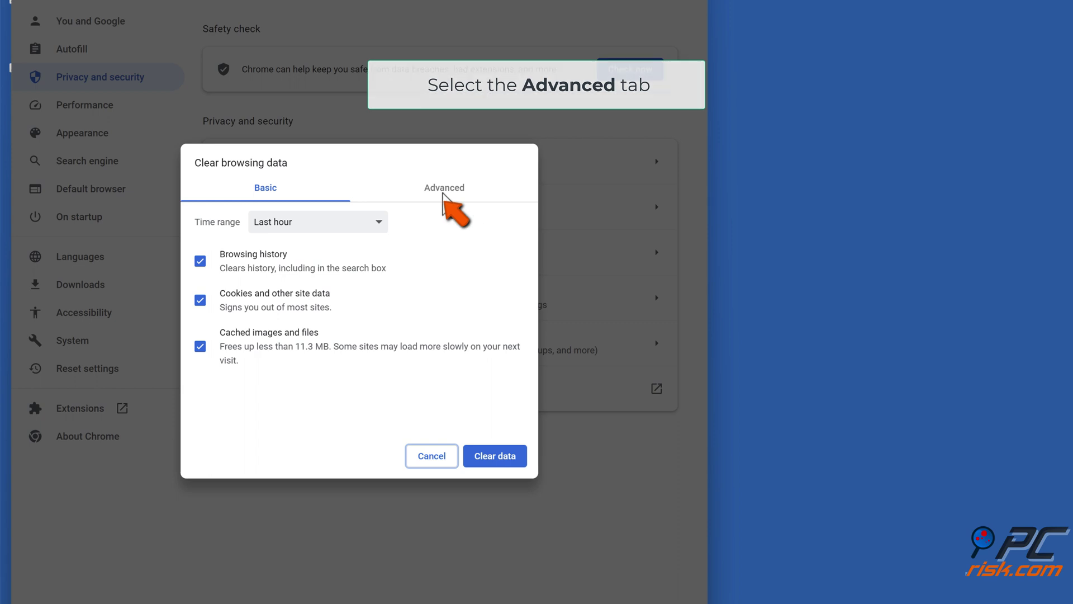
Step: On the Advanced tab, clear Chrome's history, downloads, cookies and cached files for All time
left_click(443, 198)
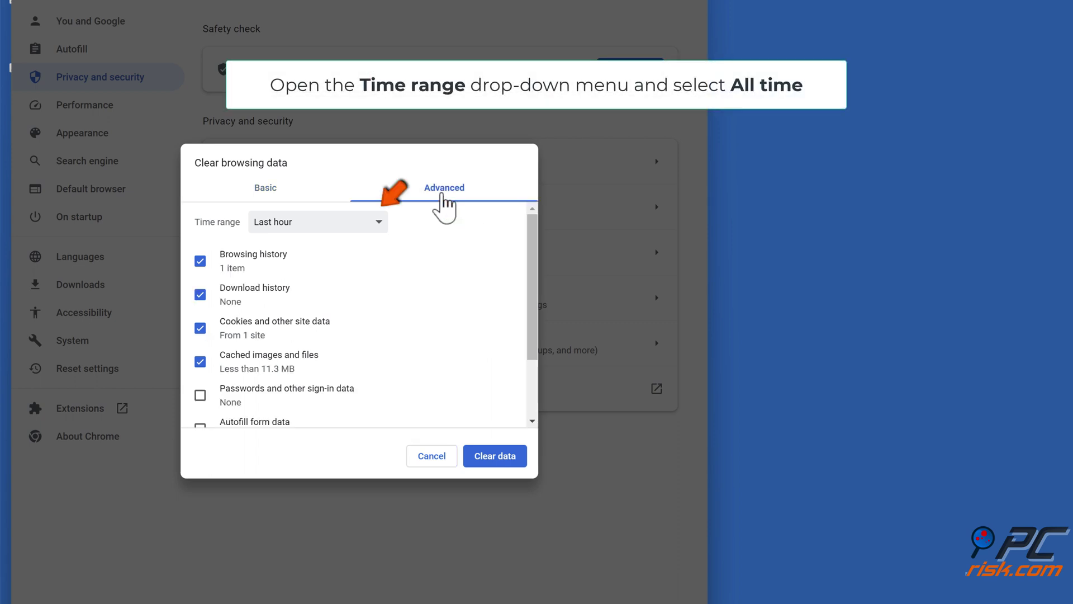
left_click(380, 222)
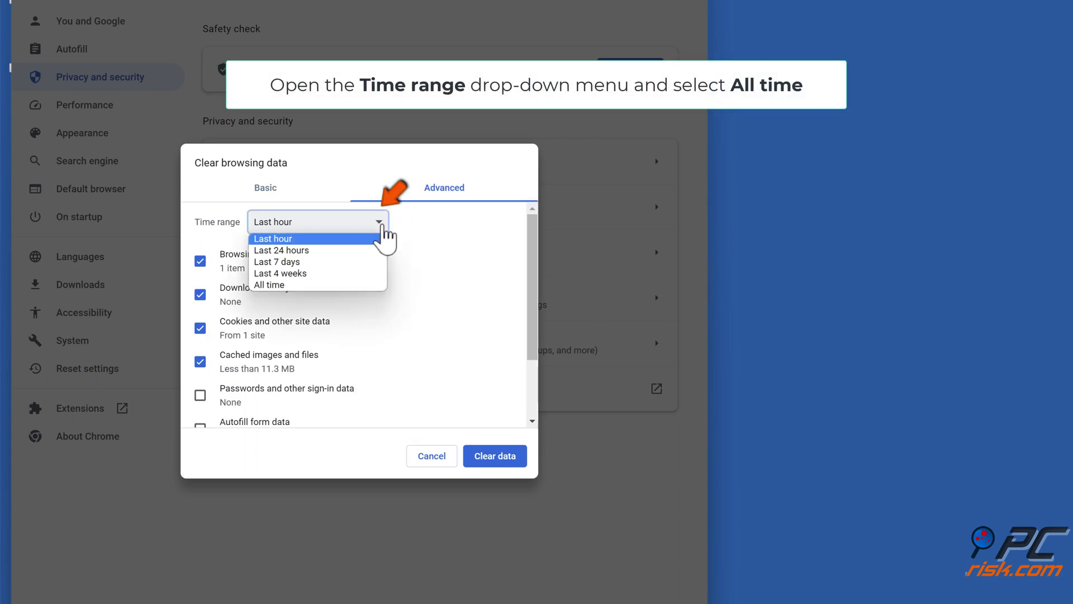
left_click(292, 285)
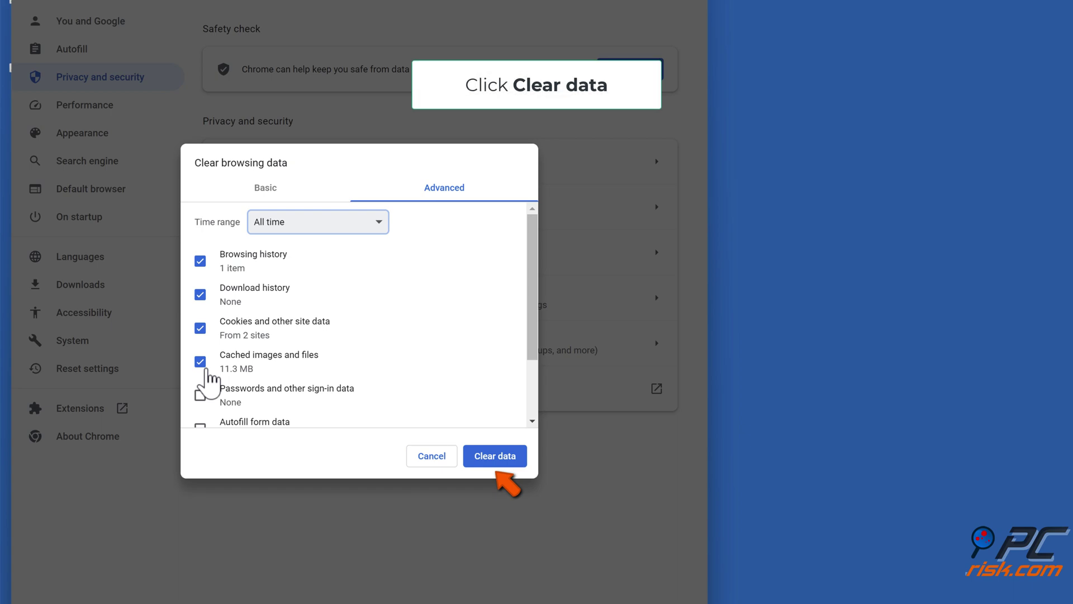
left_click(497, 457)
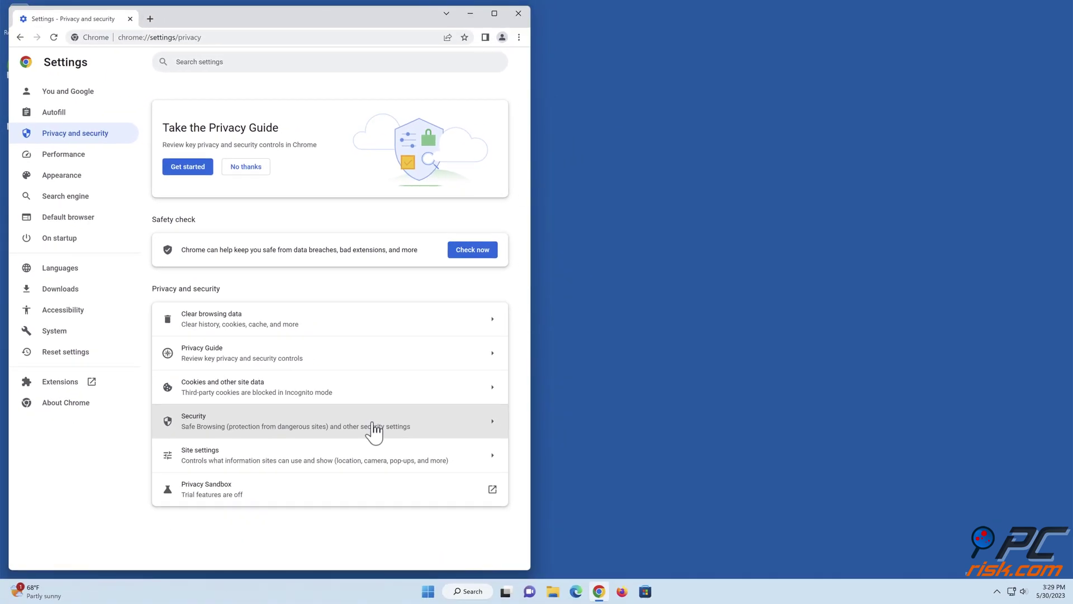
Step: Close the Google Chrome window
left_click(519, 13)
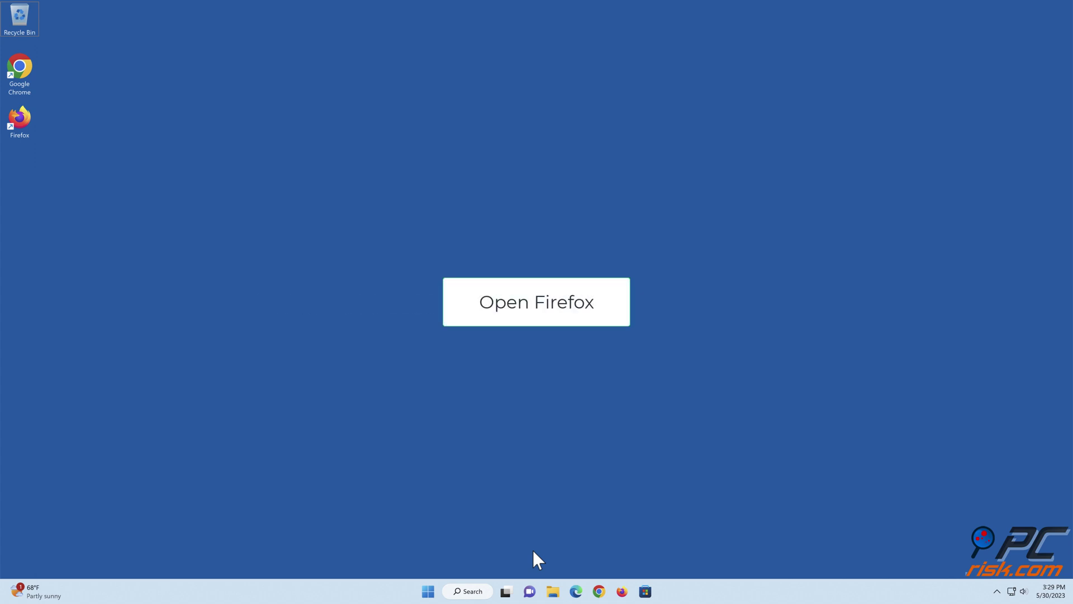
Step: Launch Firefox and go to Settings > Privacy & Security, down to Cookies and Site Data
left_click(622, 592)
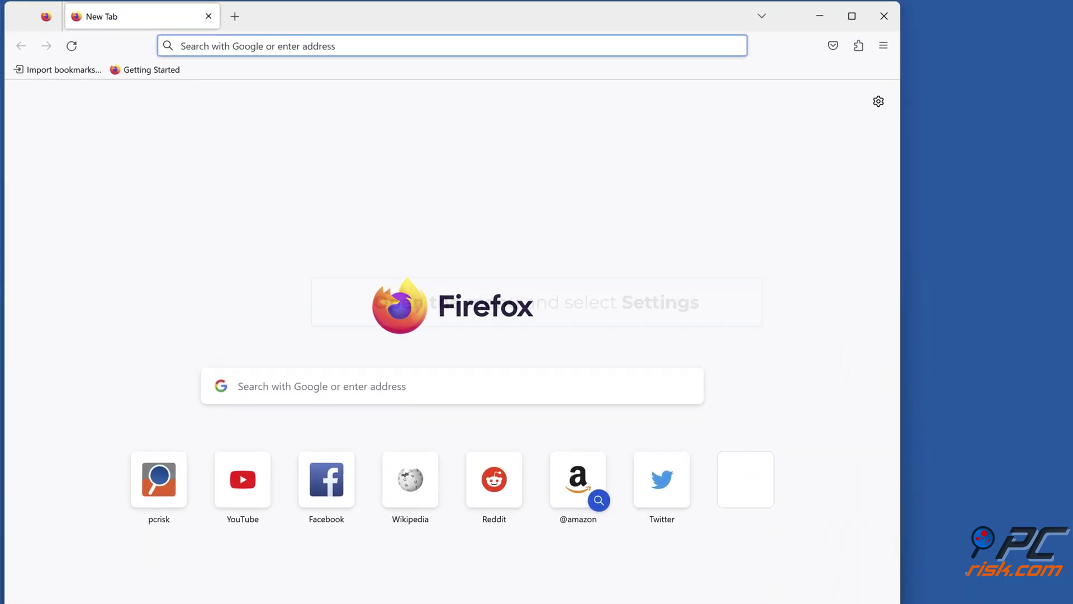
left_click(882, 47)
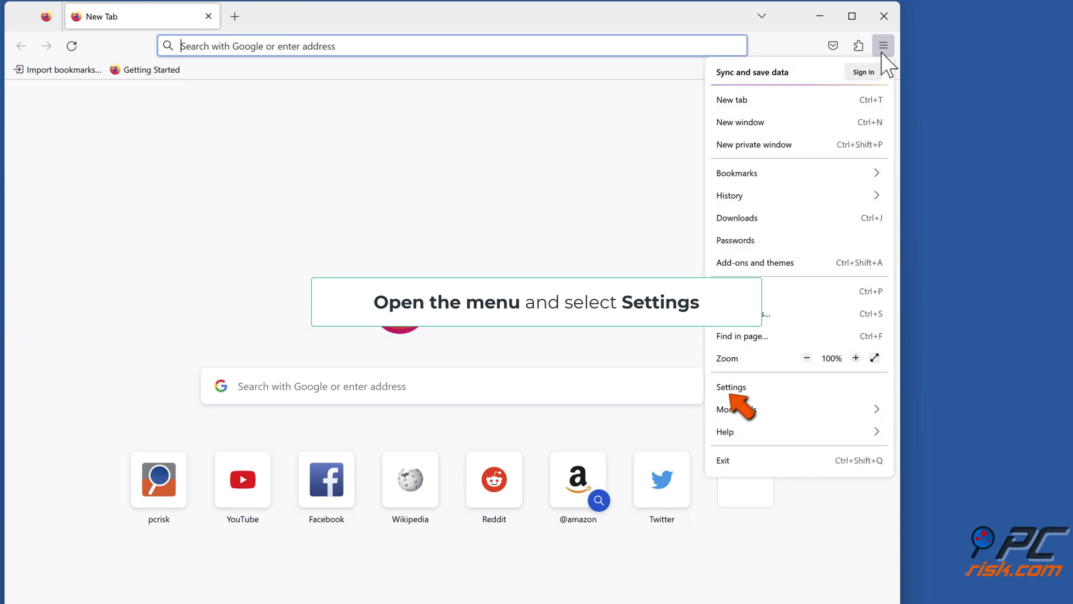
left_click(730, 389)
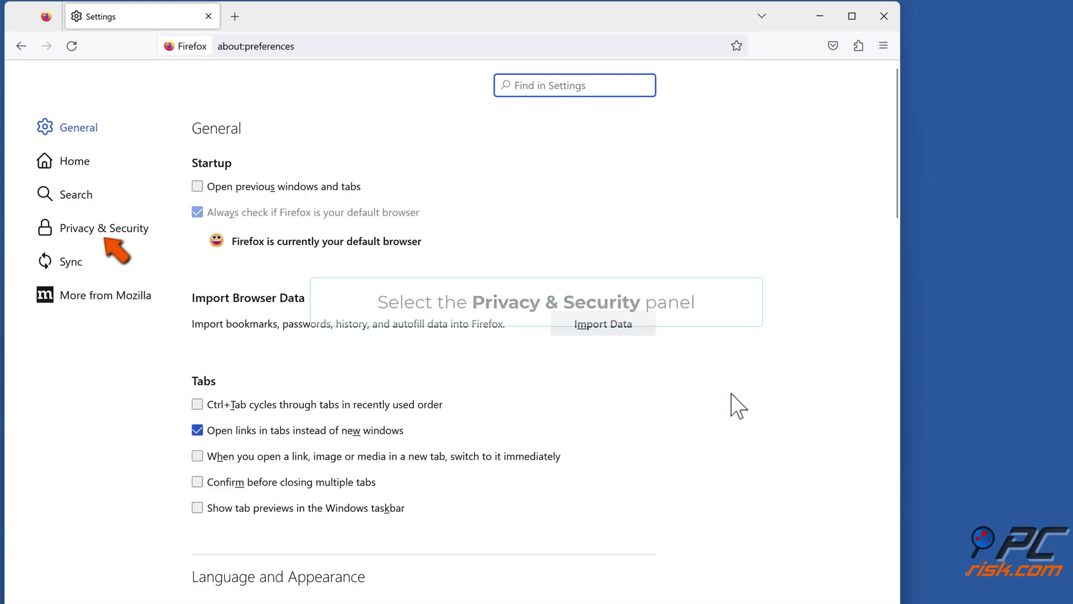
left_click(103, 235)
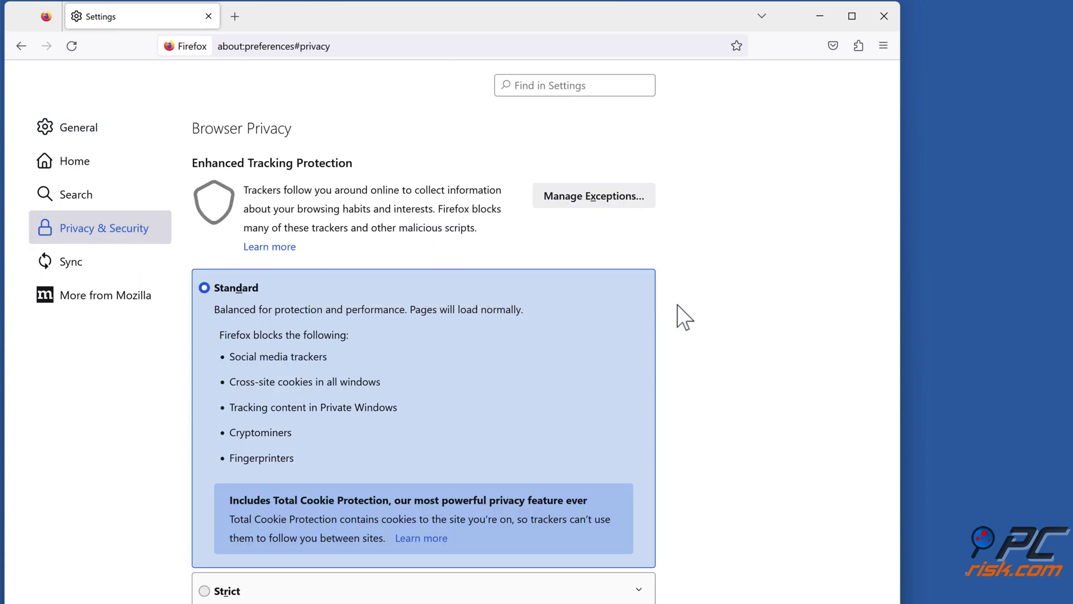
scroll(684, 317, "down", 9)
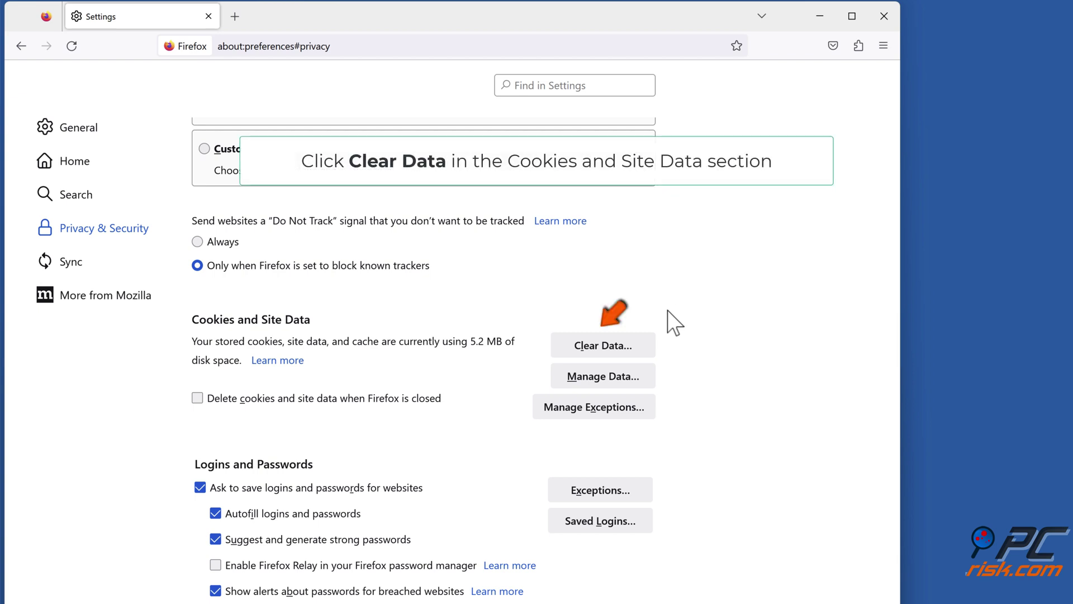
Step: Clear all Firefox cookies, site data and cached web content, confirming with Clear Now
left_click(599, 351)
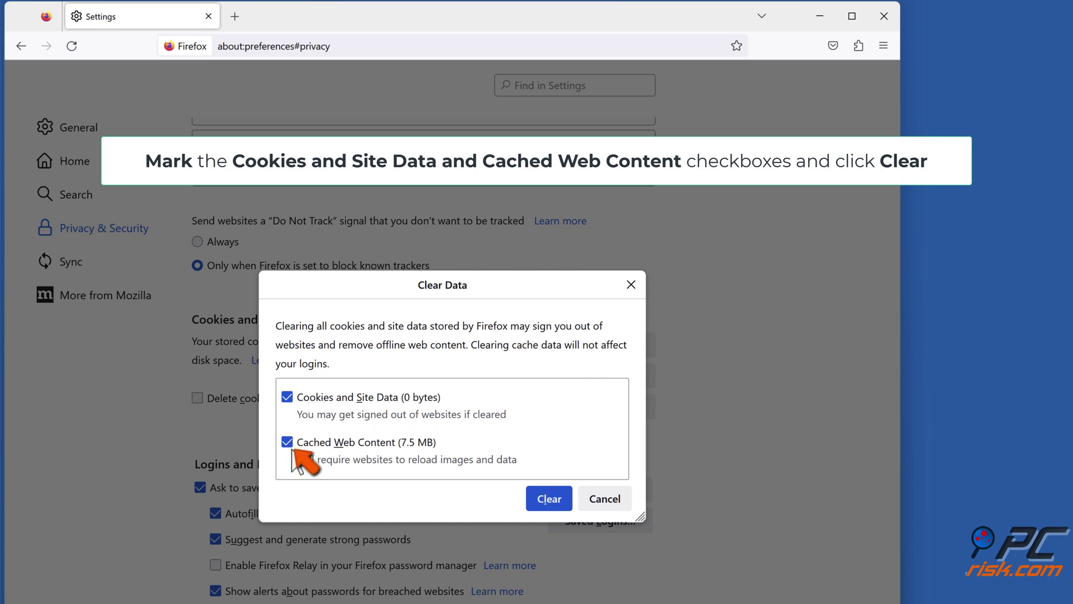
left_click(546, 504)
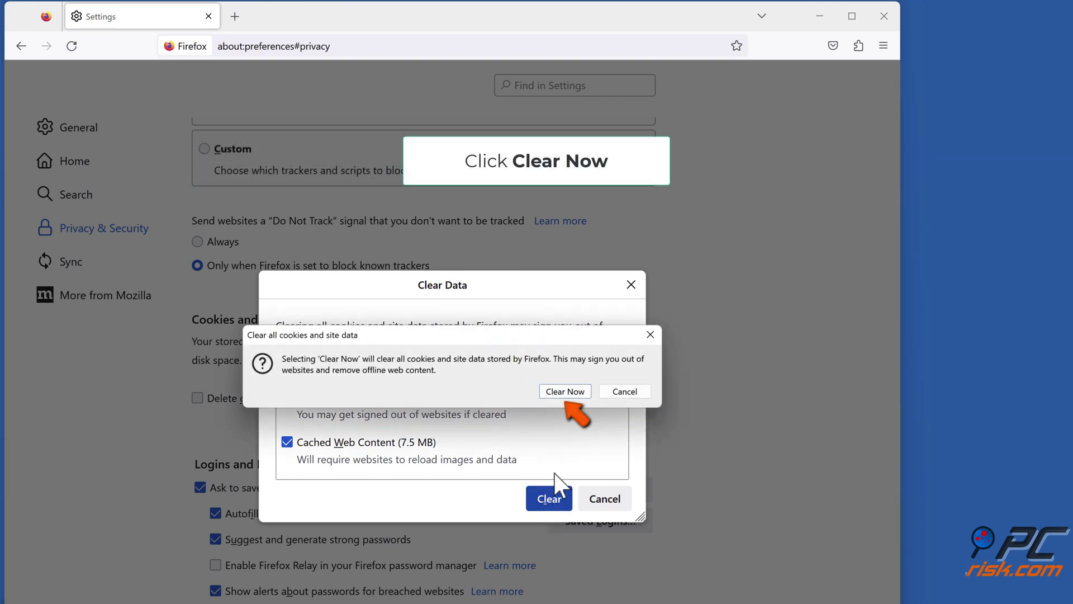
left_click(565, 392)
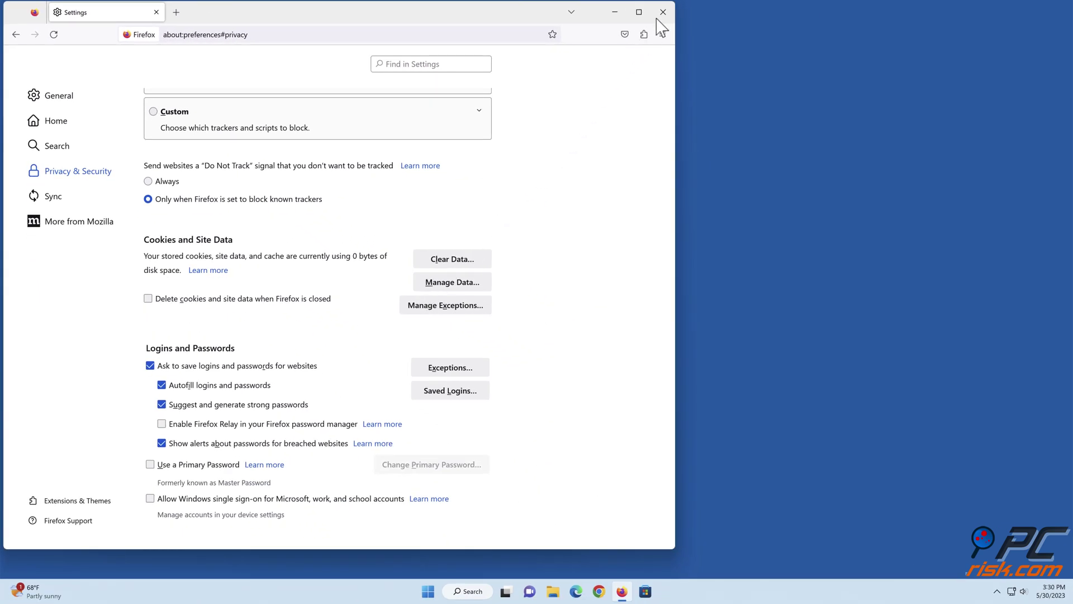
Step: Close Firefox and launch Microsoft Edge to a New tab page
left_click(662, 13)
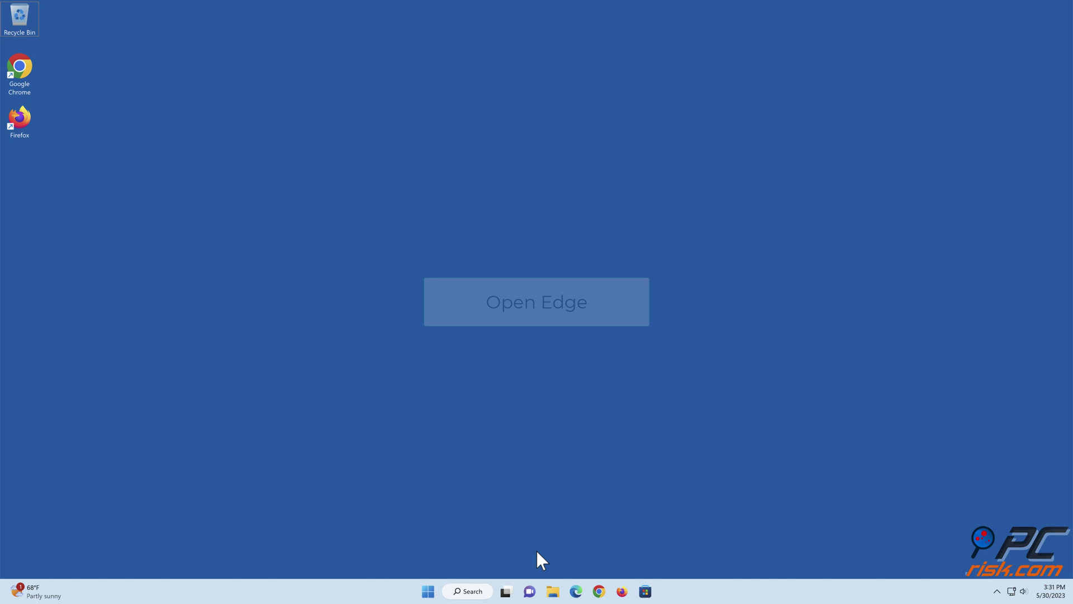
left_click(576, 592)
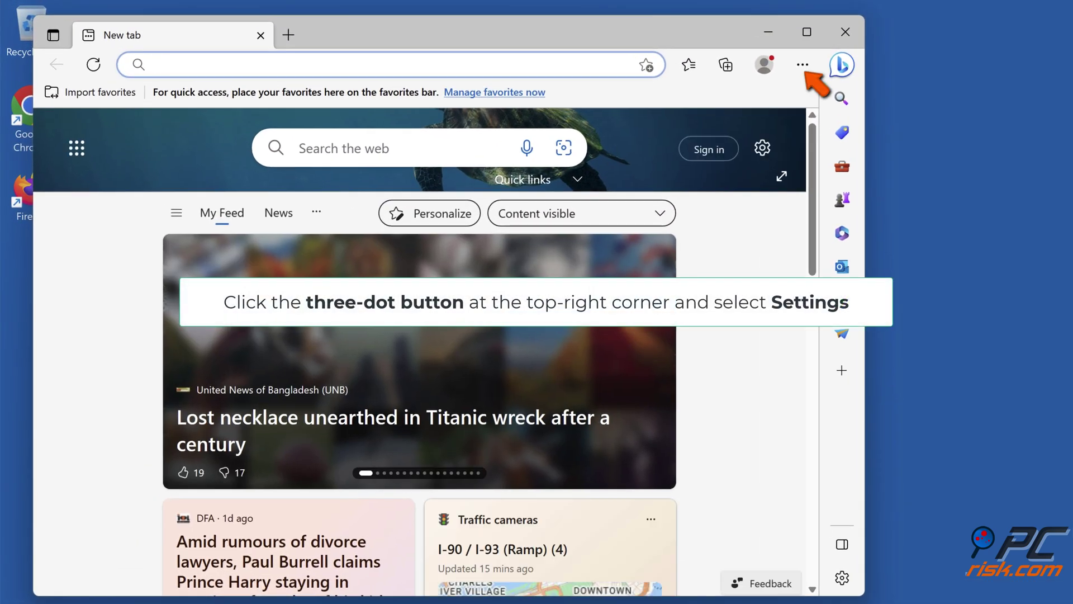
Step: In Edge Settings, go to Privacy, search, and services and scroll to Clear browsing data
left_click(802, 65)
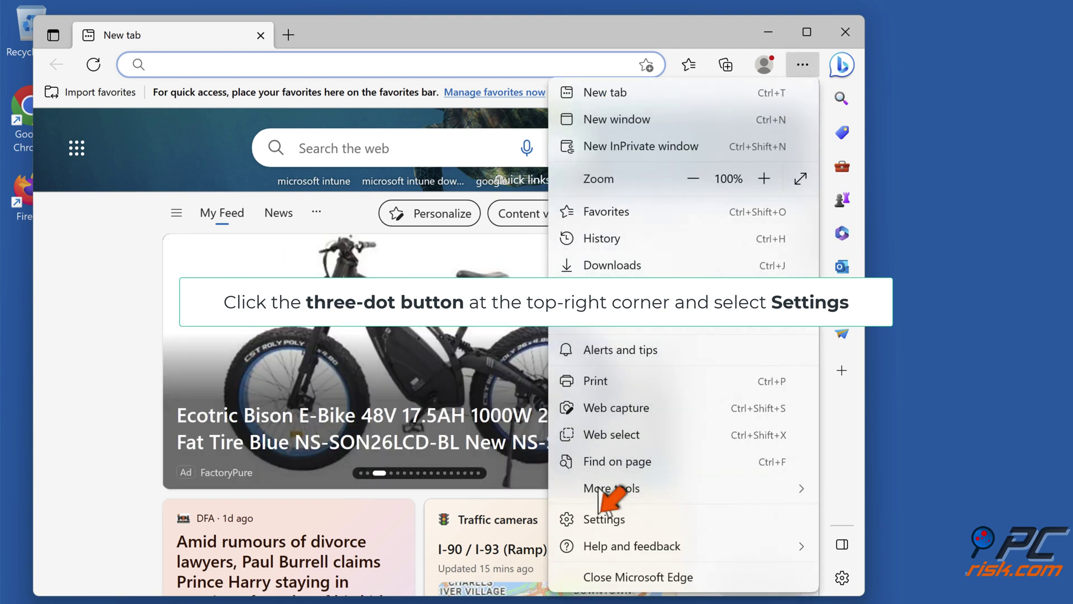
left_click(602, 521)
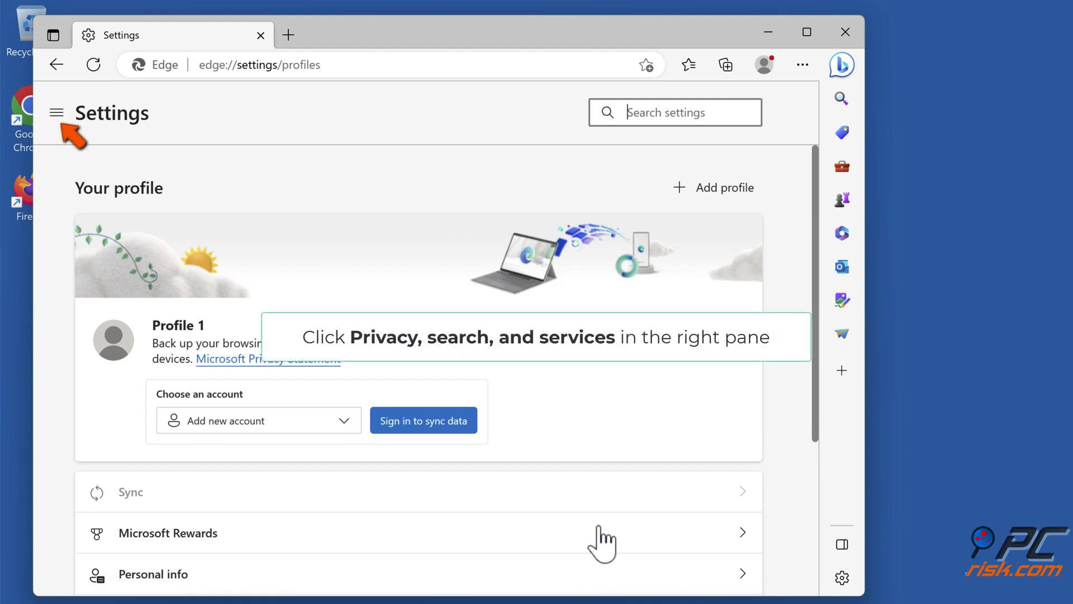
left_click(57, 114)
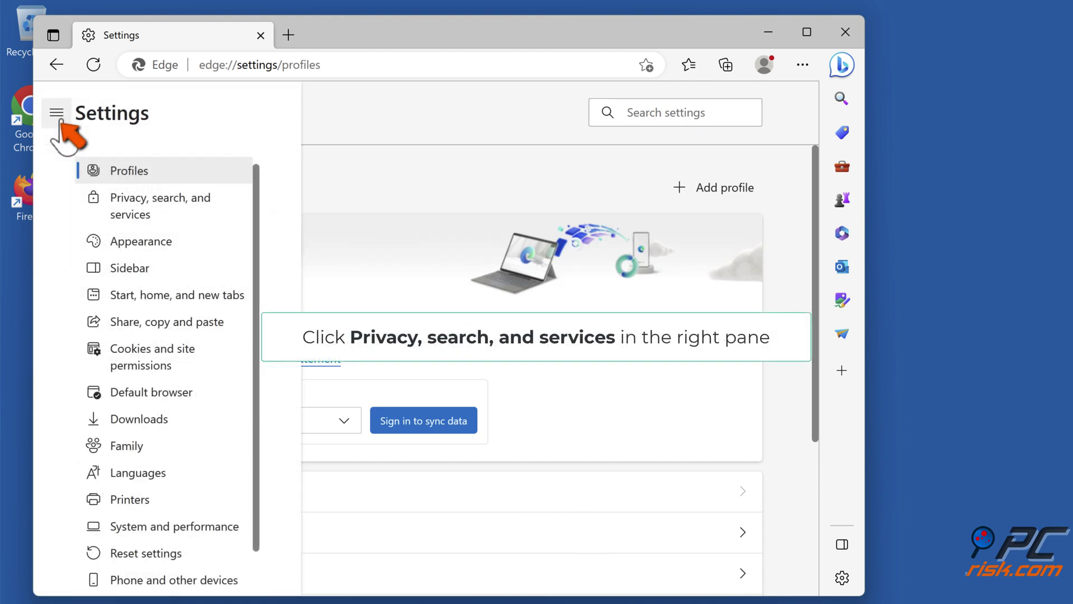
left_click(169, 218)
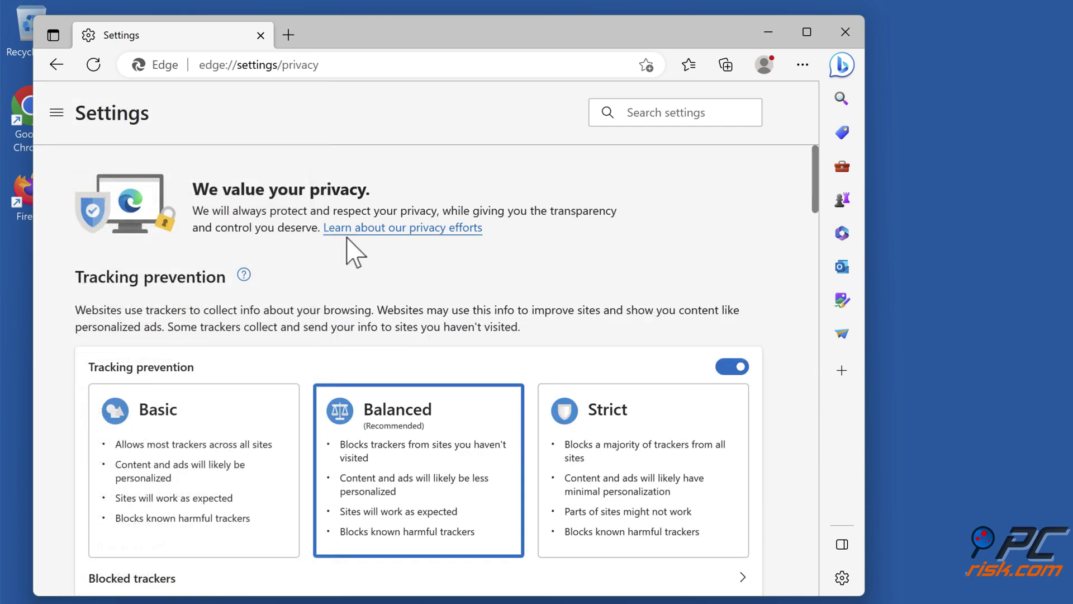
scroll(422, 260, "down", 7)
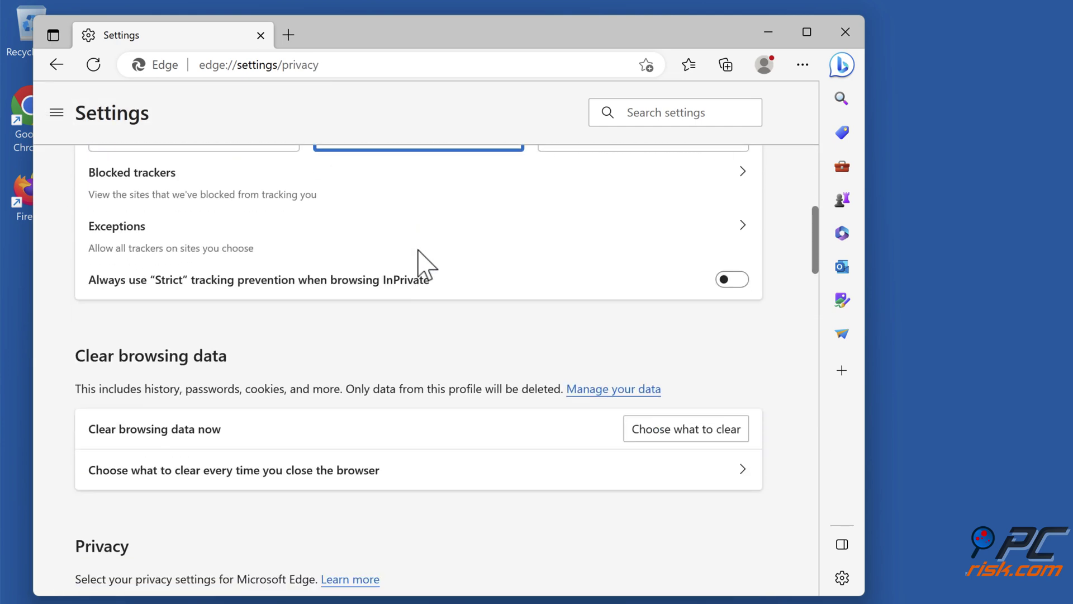
scroll(418, 251, "down", 1)
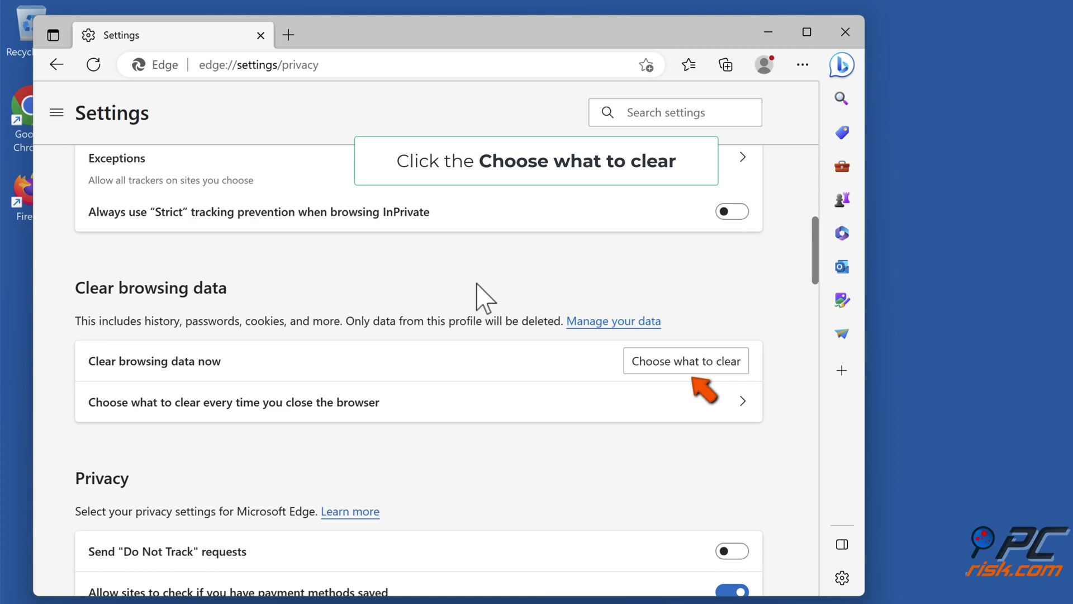
Step: Clear Edge's browsing history, downloads, cookies and cached files with Time range All time
left_click(691, 369)
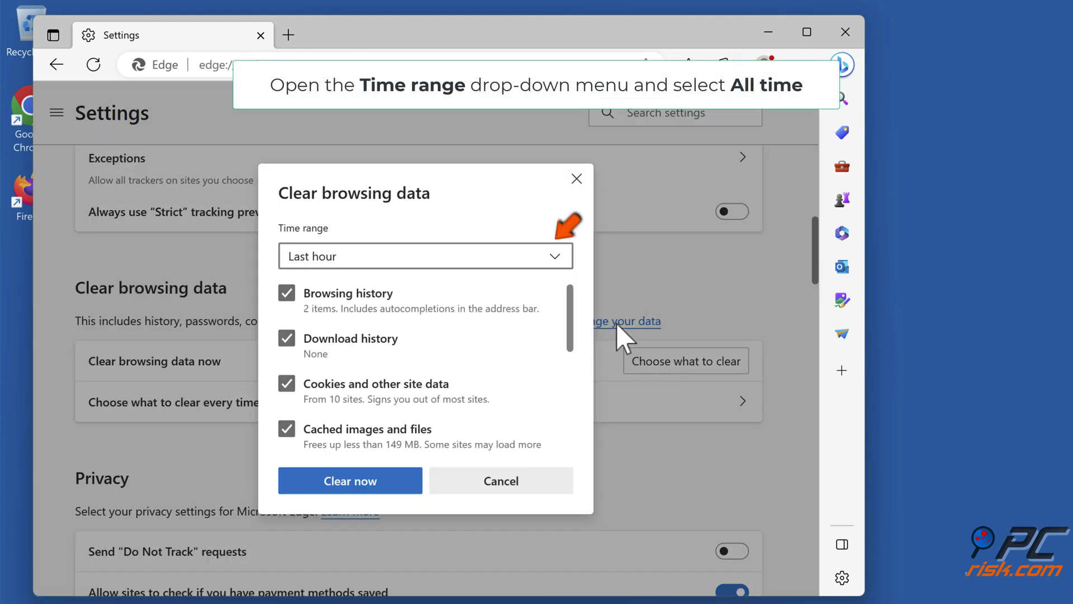
left_click(561, 267)
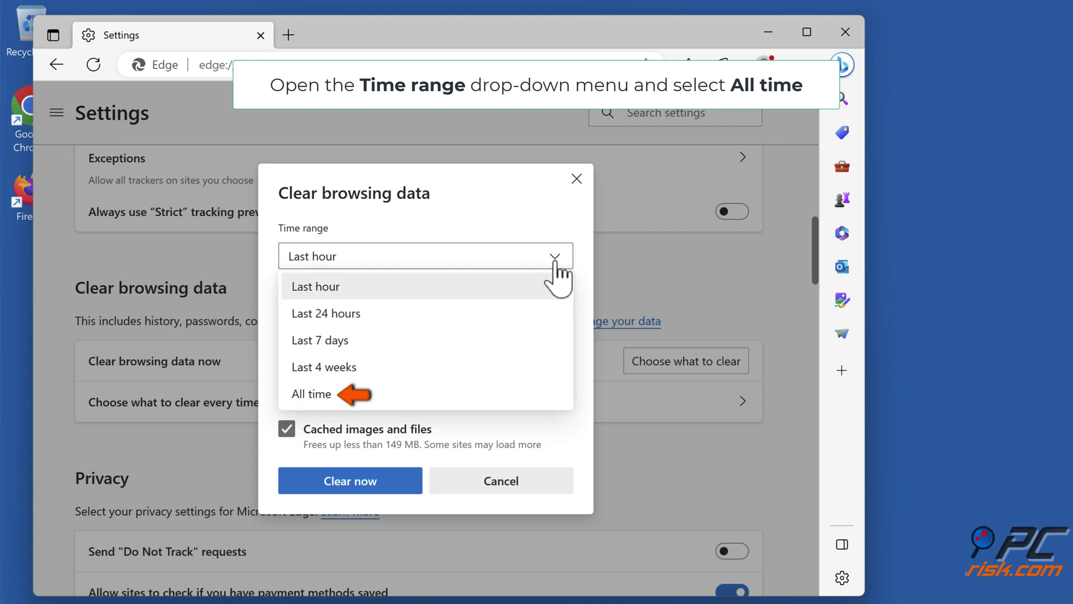
left_click(344, 399)
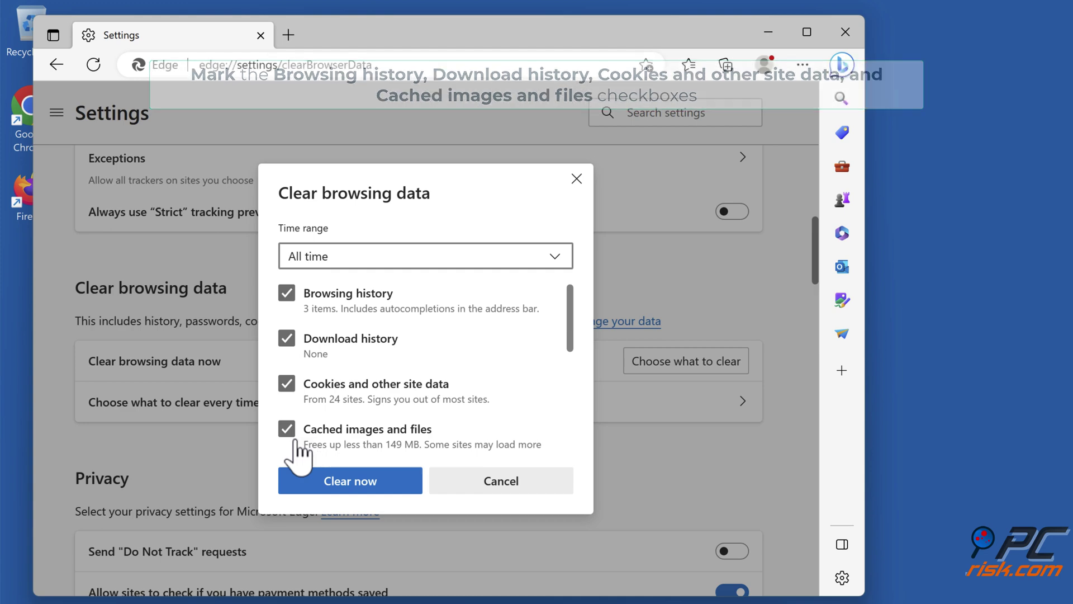
left_click(351, 487)
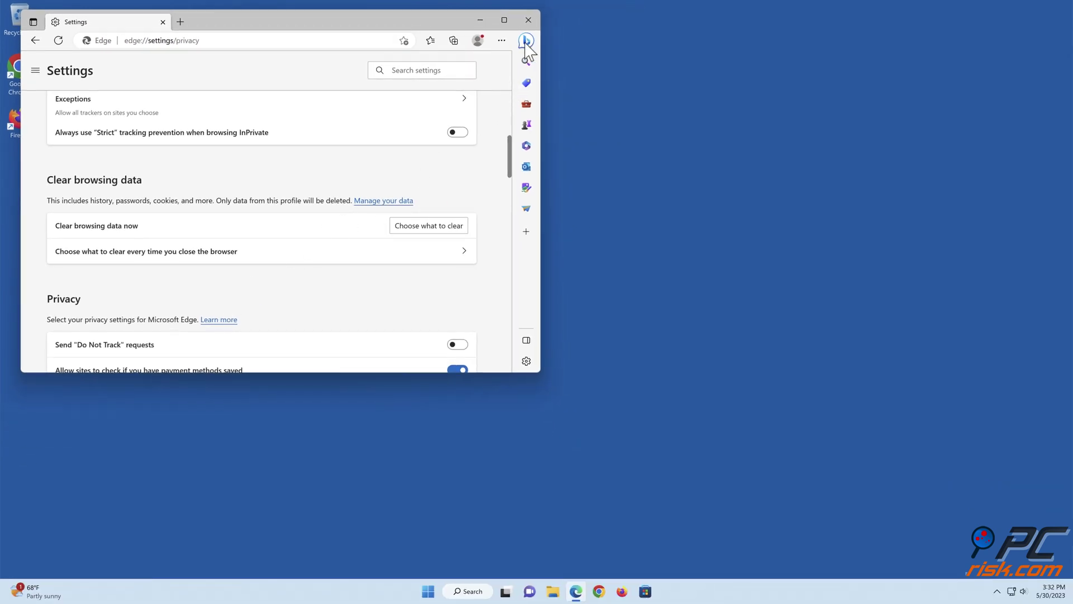
Step: Close the Microsoft Edge settings window
left_click(528, 21)
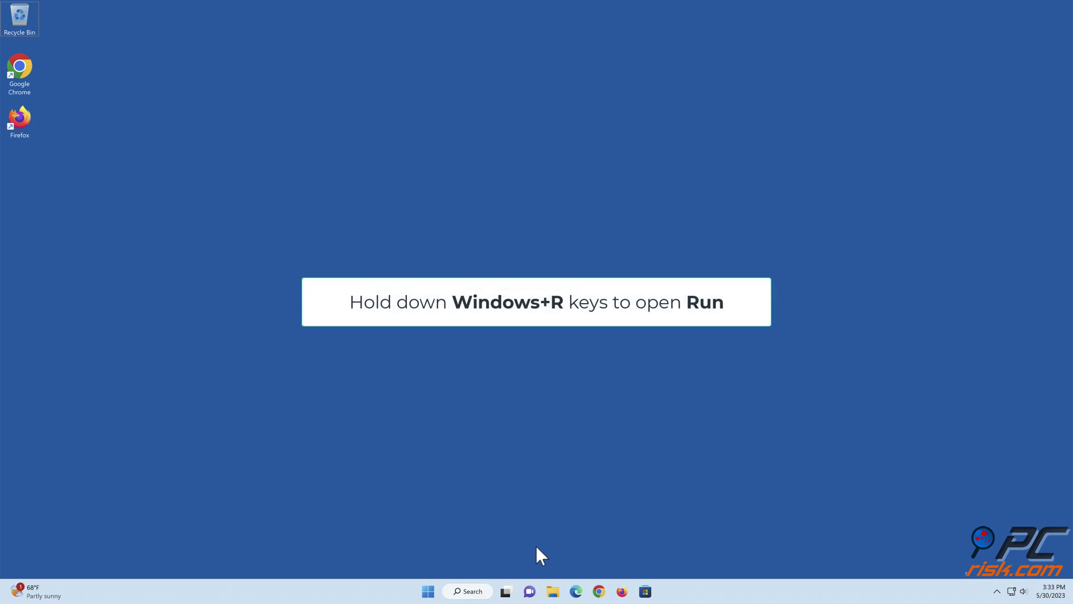
Step: Run ncpa.cpl from the Win+R box to open Network Connections
key("super+r")
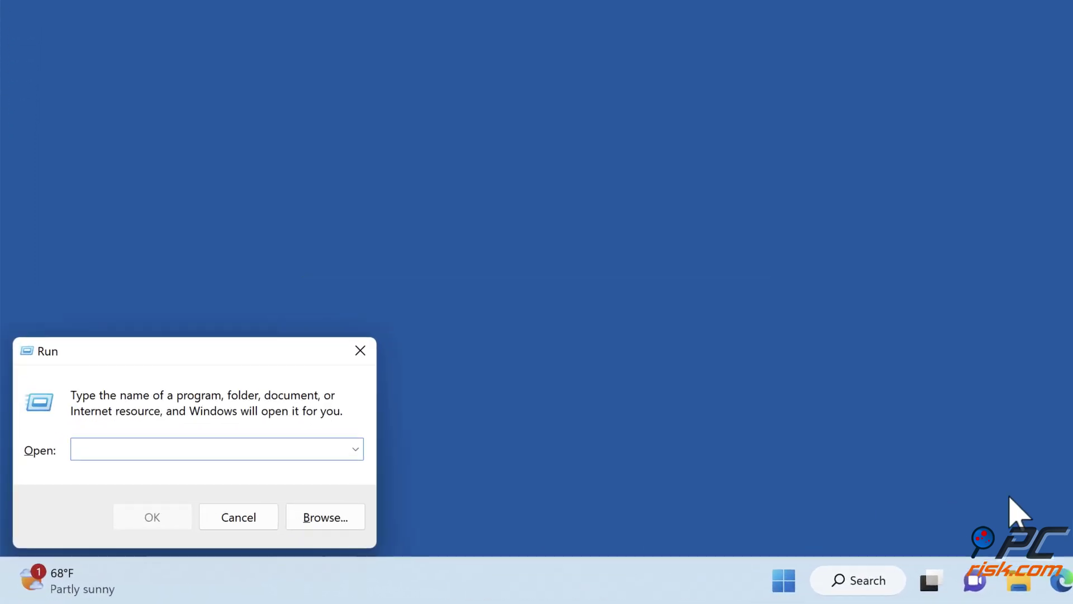
type("ncpa.cpl")
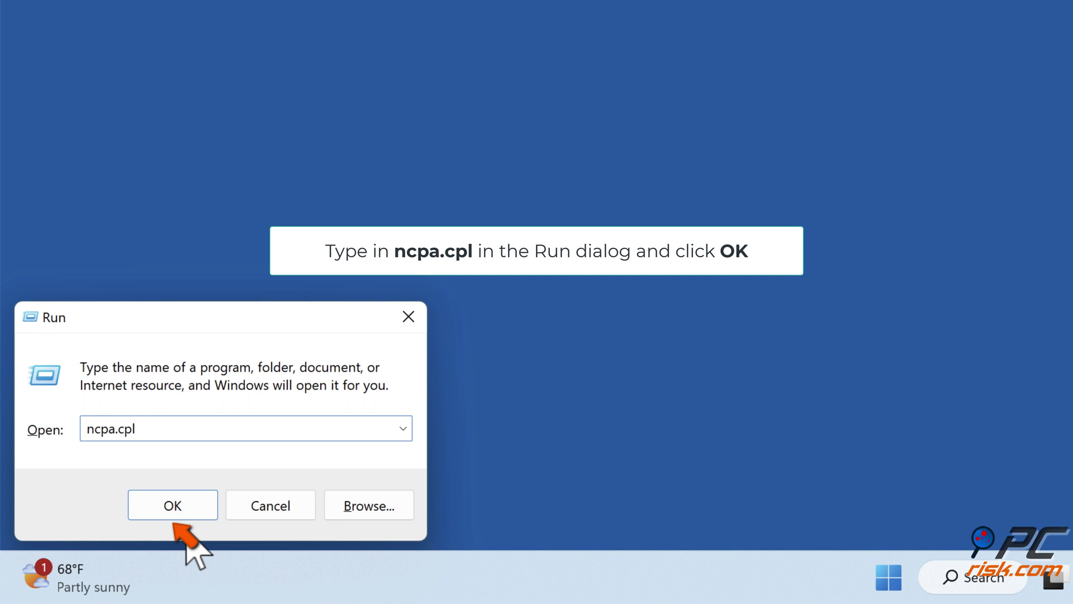
left_click(173, 513)
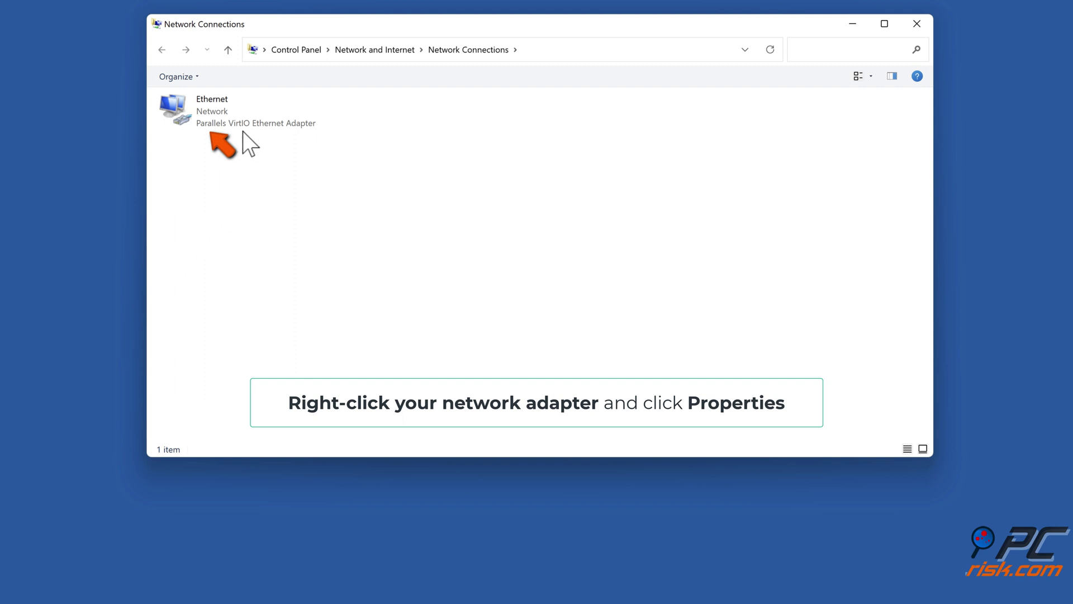
Step: Uncheck Internet Protocol Version 6 (TCP/IPv6) in the Ethernet adapter's properties, confirm, and close Network Connections
right_click(243, 125)
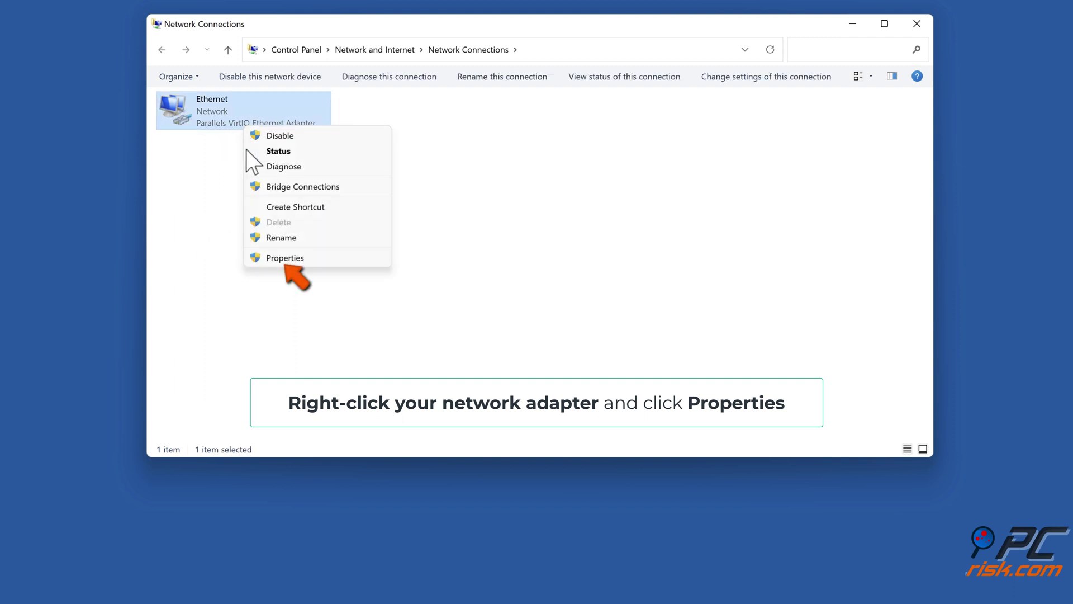
left_click(284, 262)
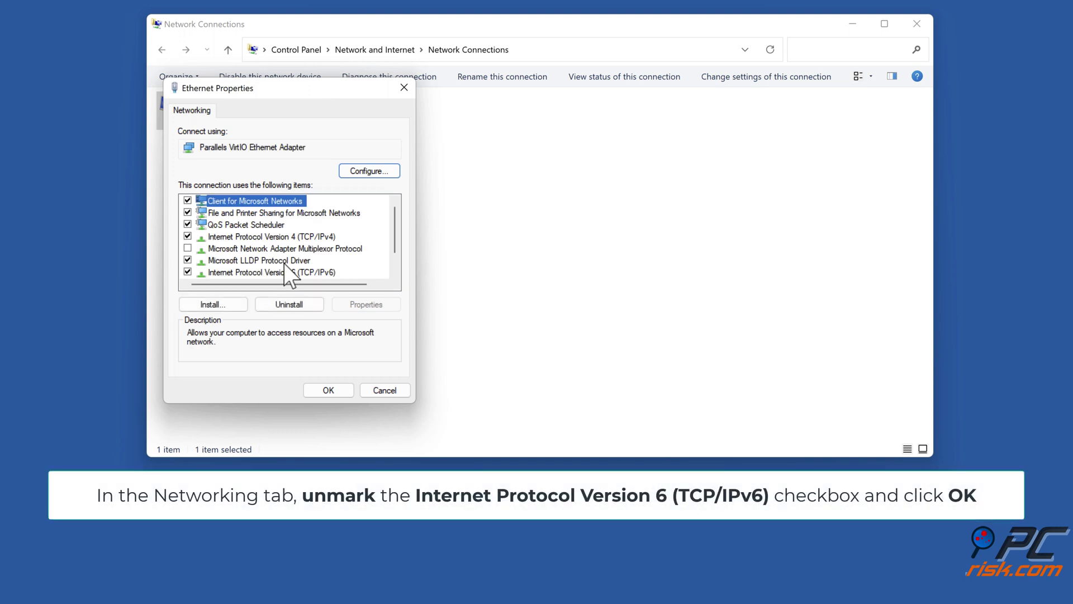
scroll(340, 239, "down", 1)
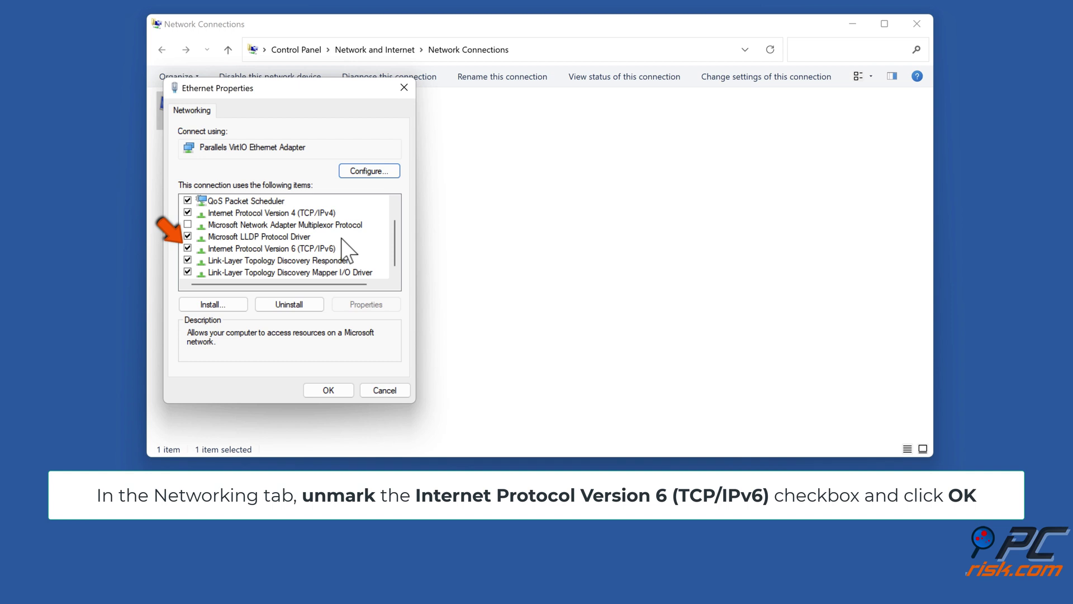
left_click(186, 250)
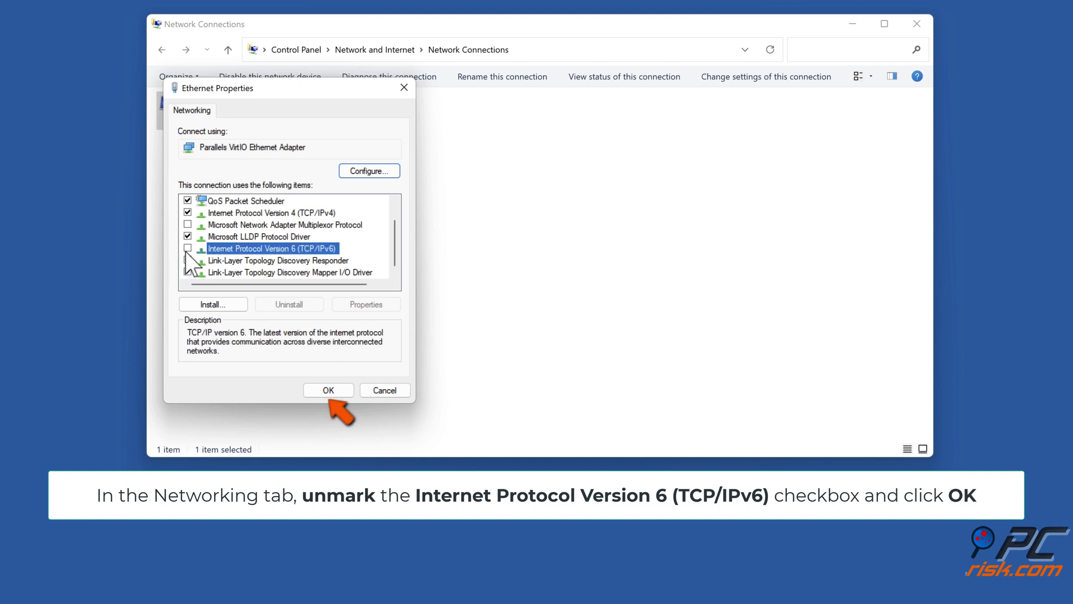
left_click(326, 394)
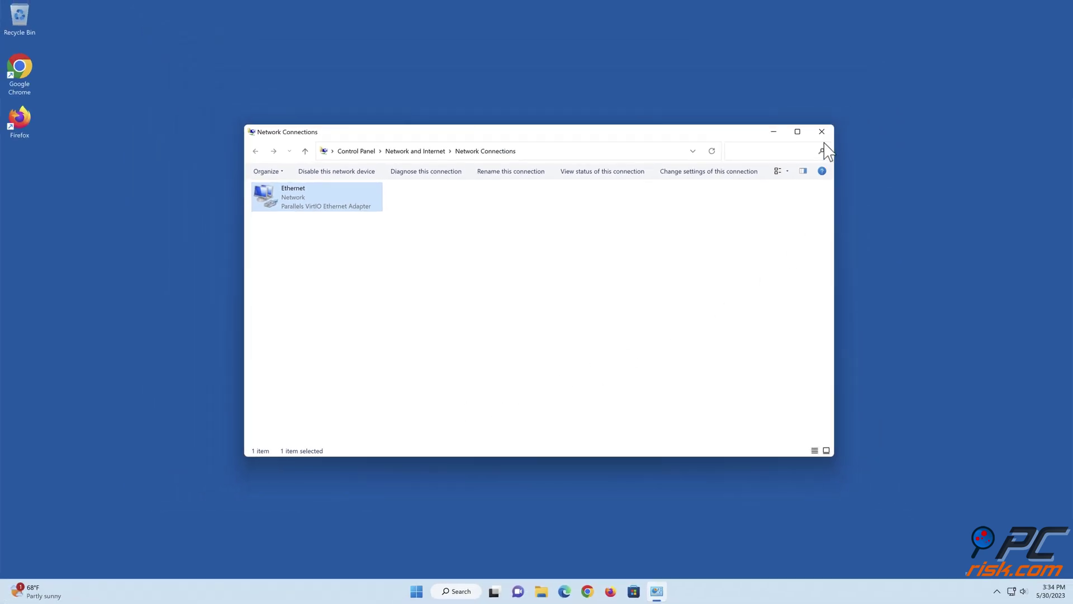
left_click(821, 132)
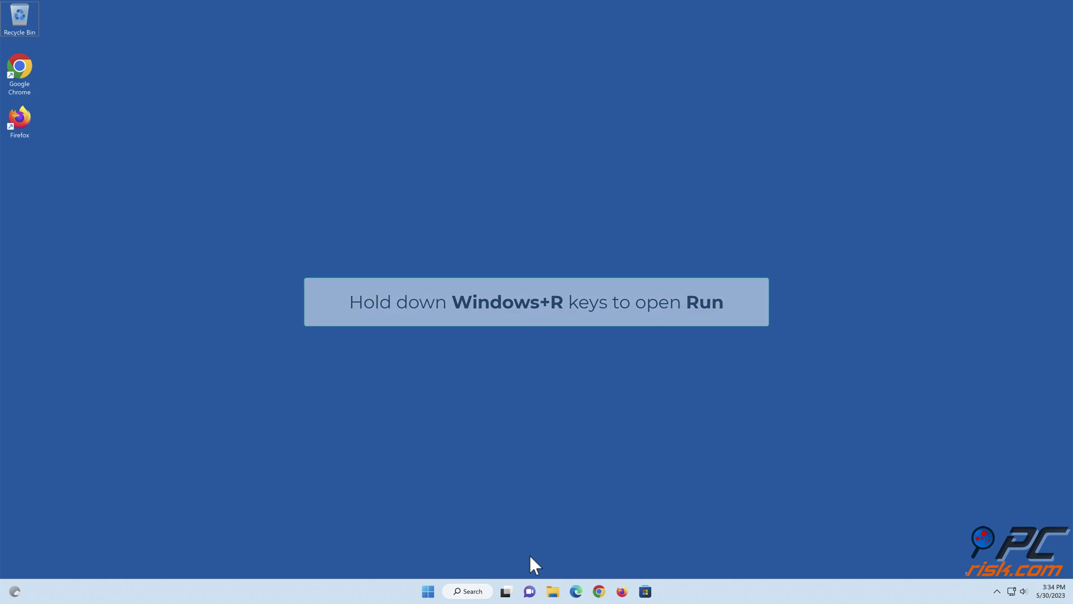
Step: Open an administrator Command Prompt and run 'netsh winsock reset' and 'netsh int ip reset'
key("super+r")
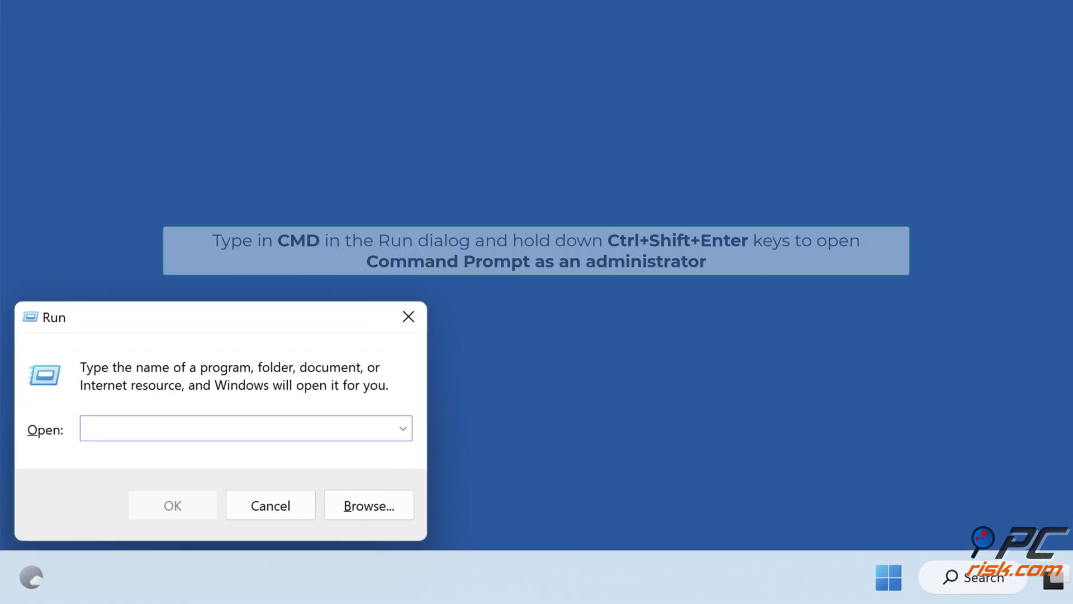
type("cmd")
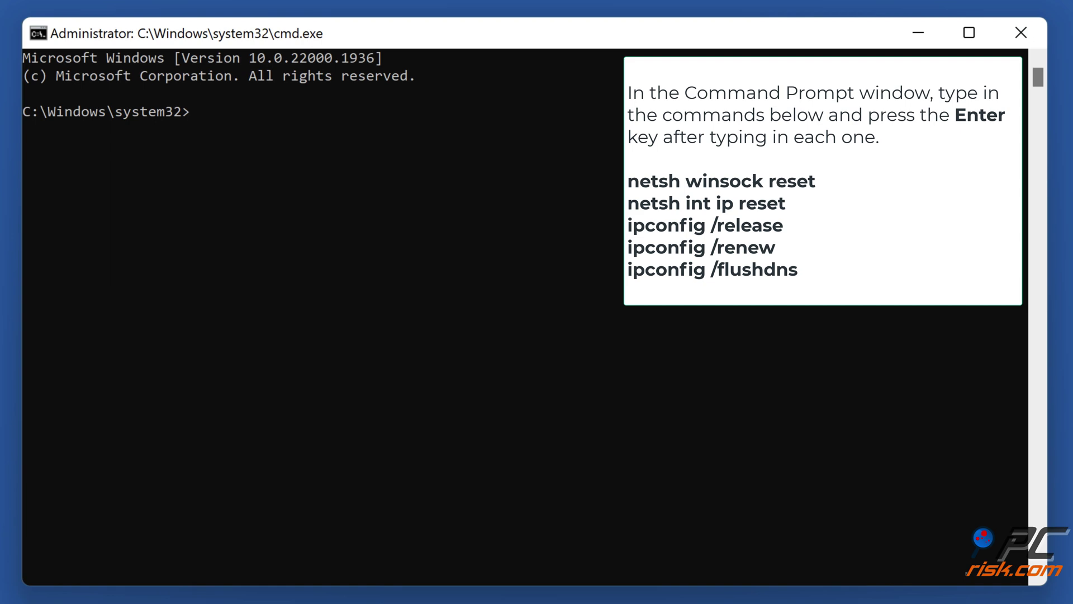
type("netsh winsock reset")
key("Return")
type("netsh int ip reset")
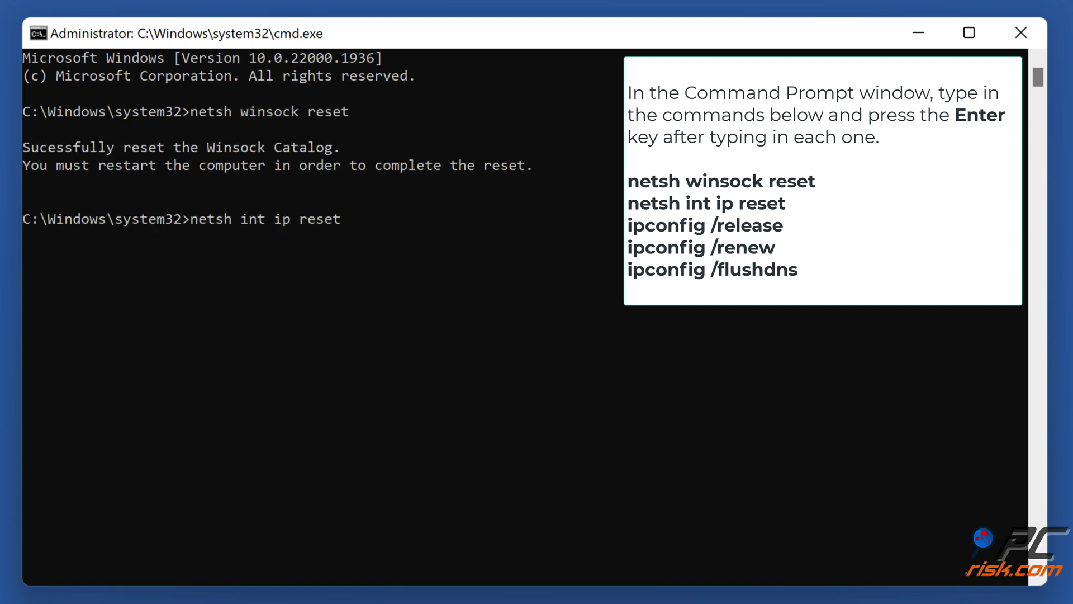
key("Return")
Step: Run 'ipconfig /release', 'ipconfig /renew' and 'ipconfig /flushdns' to refresh the IP and DNS cache
type("ipconfig /release")
key("Return")
type("ipconfig /renew")
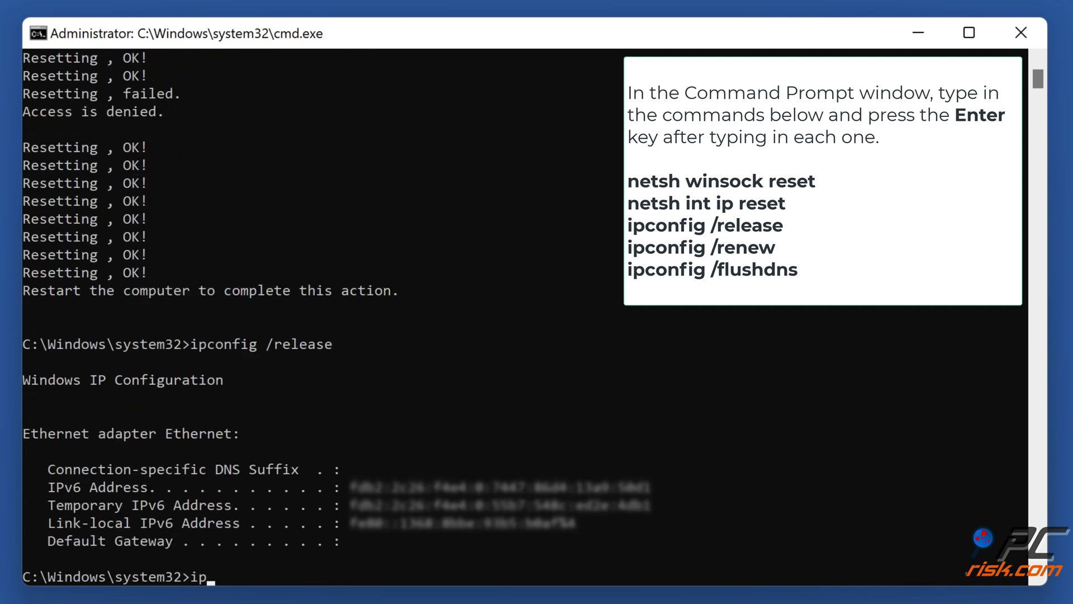
key("Return")
type("ipconfig /fl")
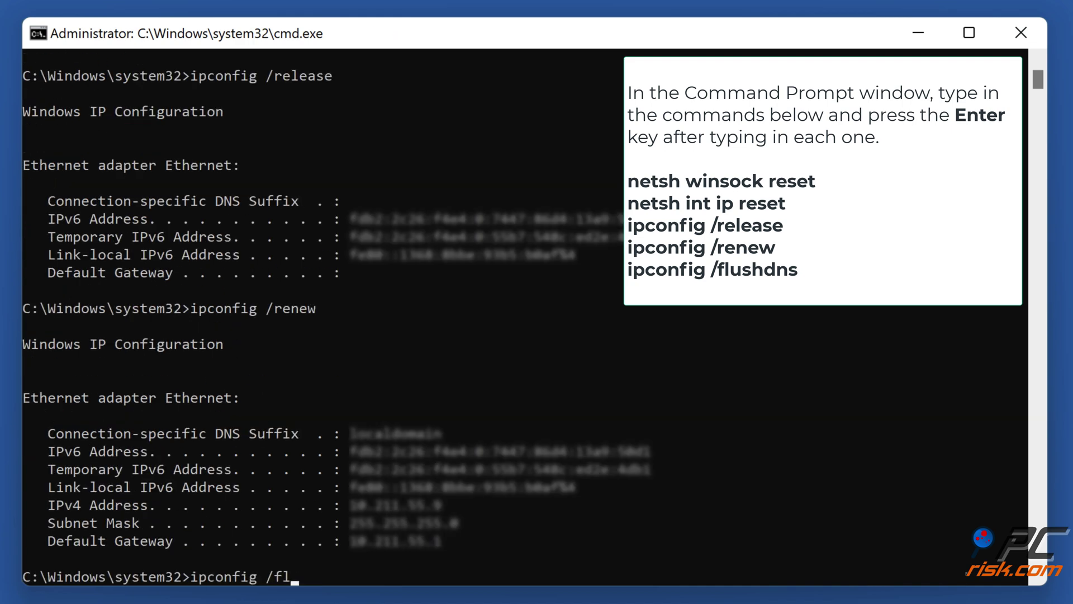
type("ushdns")
key("Return")
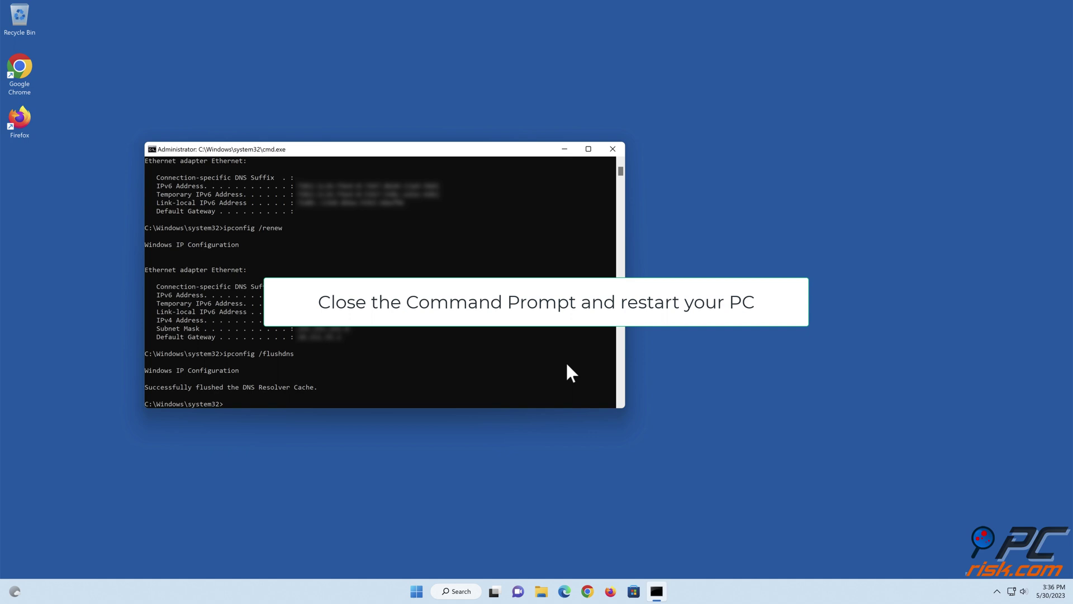
Step: Close the Command Prompt window and choose Restart from the Start menu's power options
left_click(612, 149)
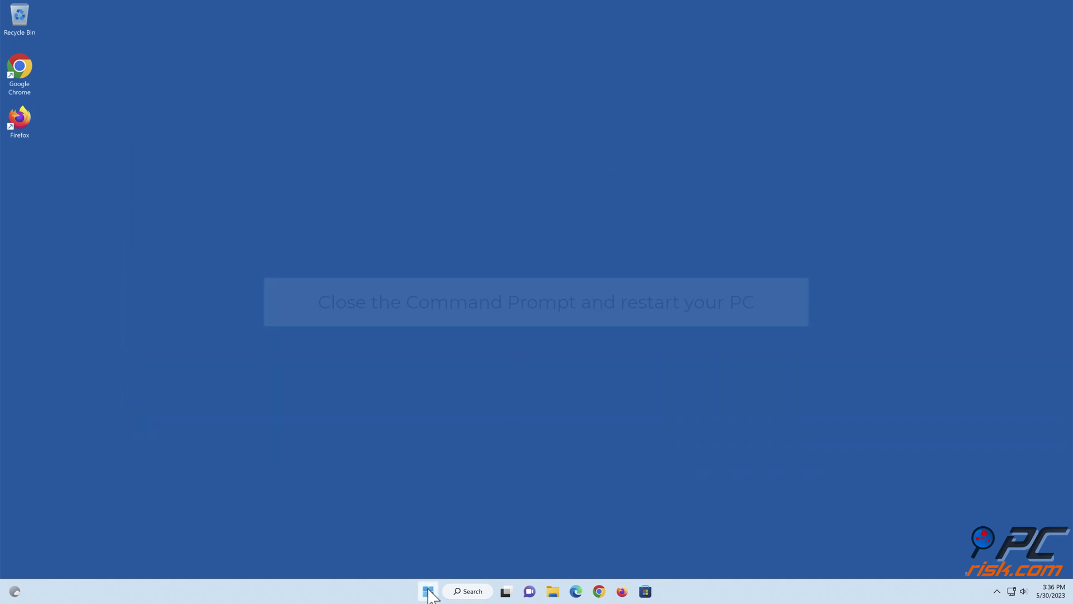
left_click(427, 588)
left_click(667, 556)
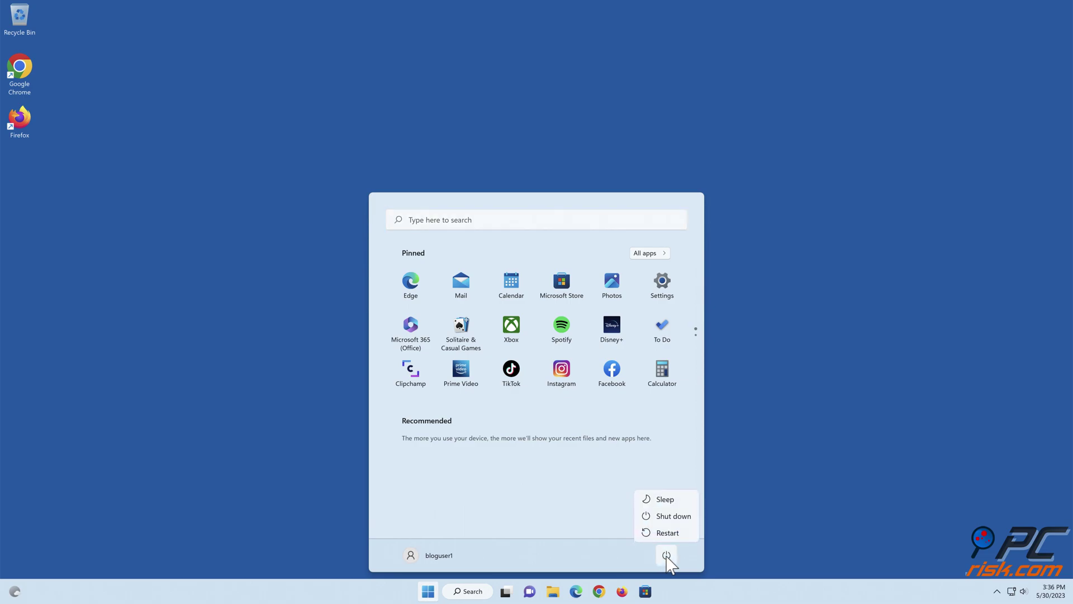
left_click(664, 535)
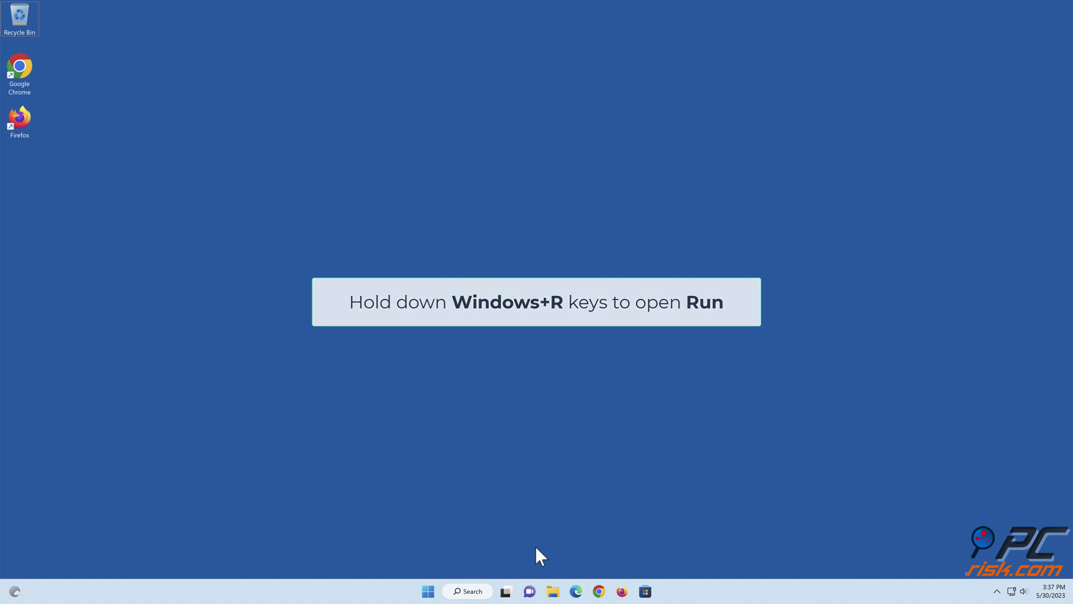
Step: Launch Network Connections via 'ncp' and open the Ethernet adapter's Internet Protocol Version 4 (TCP/IPv4) properties
key("super+r")
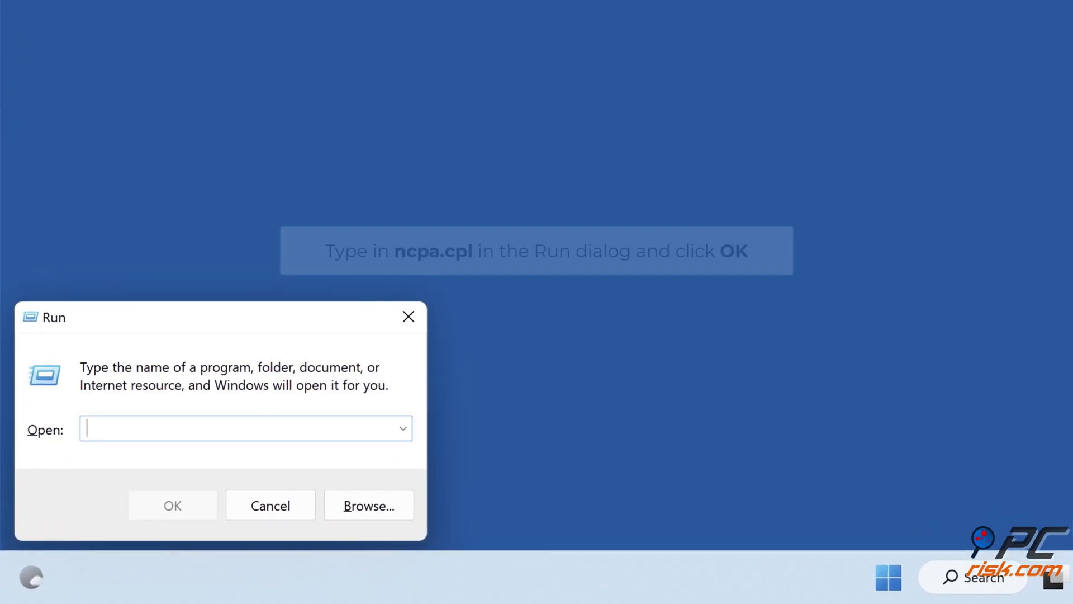
type("ncpa.cpl")
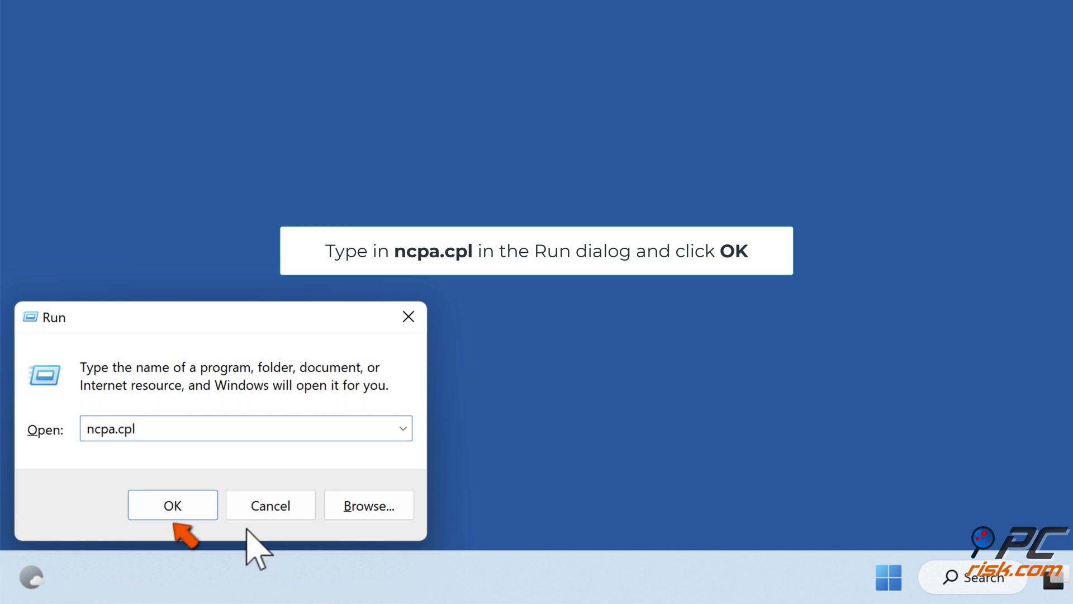
left_click(174, 517)
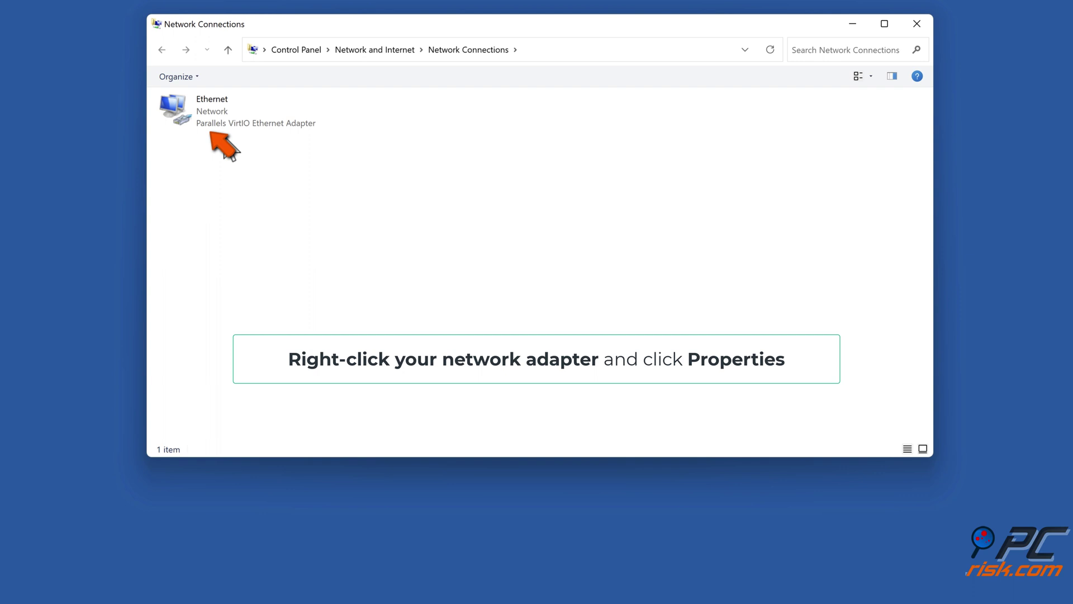
right_click(232, 125)
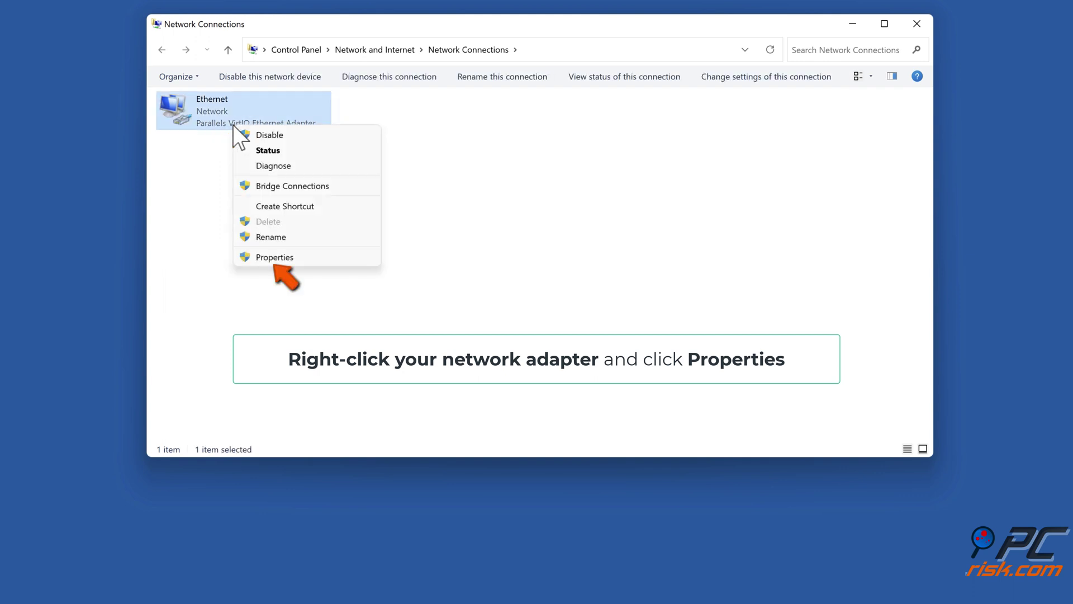
left_click(273, 259)
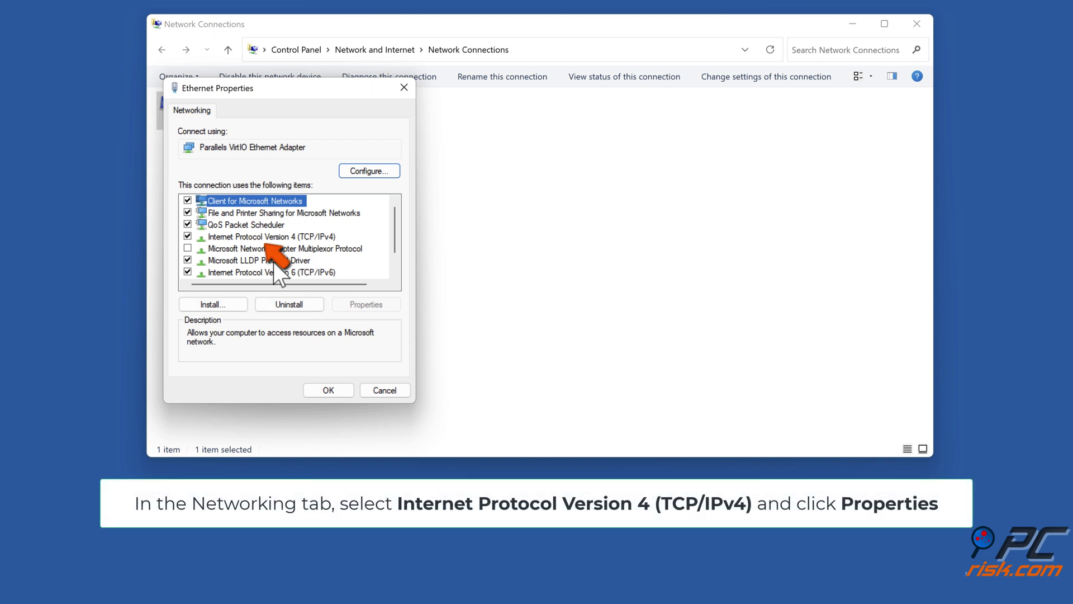
left_click(266, 239)
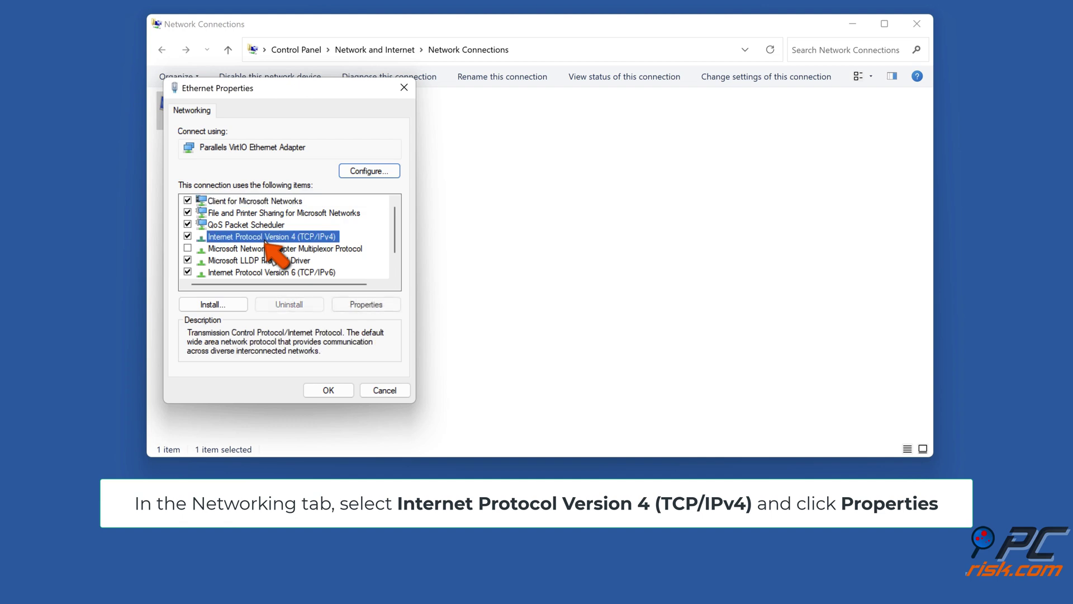
left_click(364, 306)
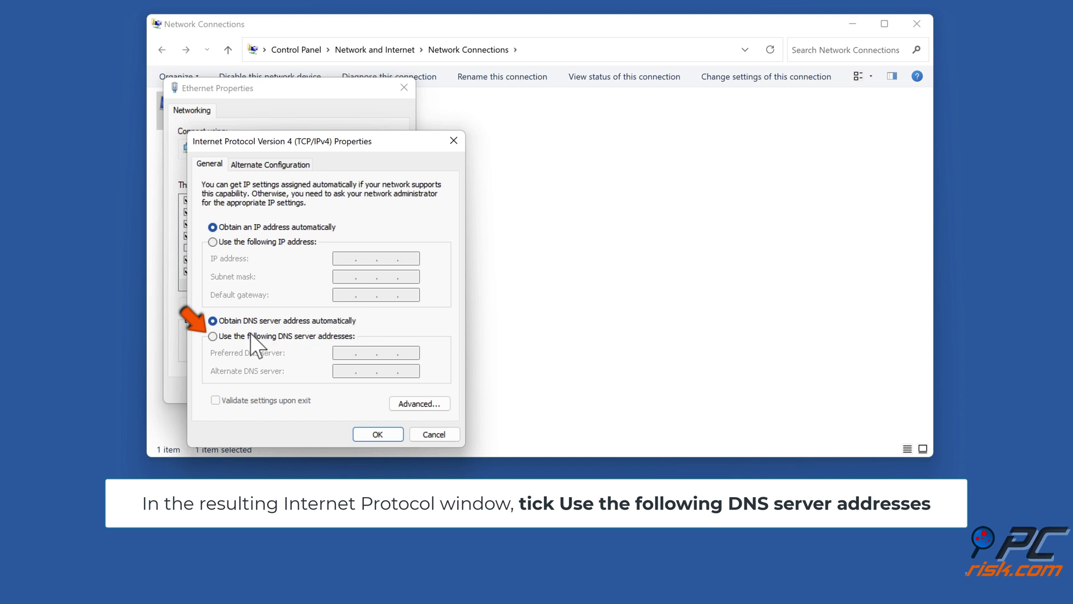
Step: Use preferred DNS 1.1.1.1 and alternate 1.0.0.1 for Ethernet IPv4, then close the adapter and Network Connections windows
left_click(212, 338)
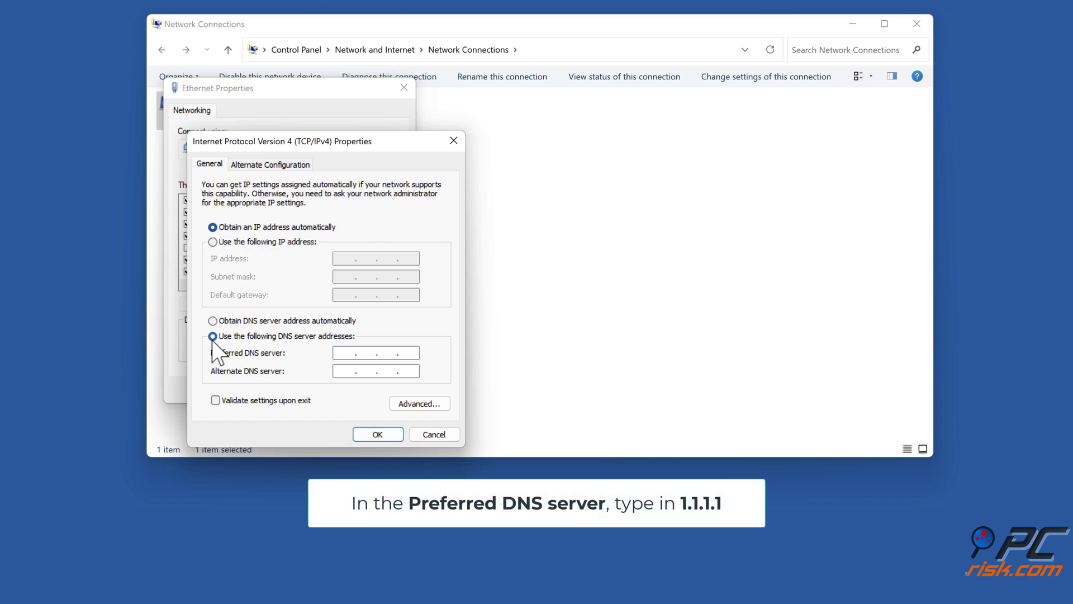
type("1.1.1.1")
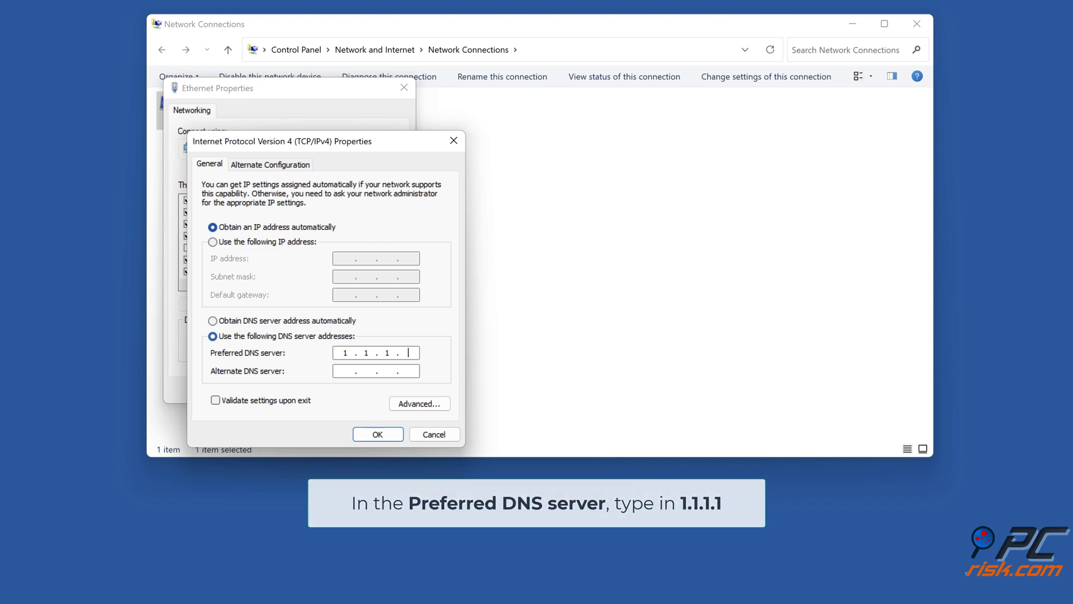
left_click(343, 372)
type("1")
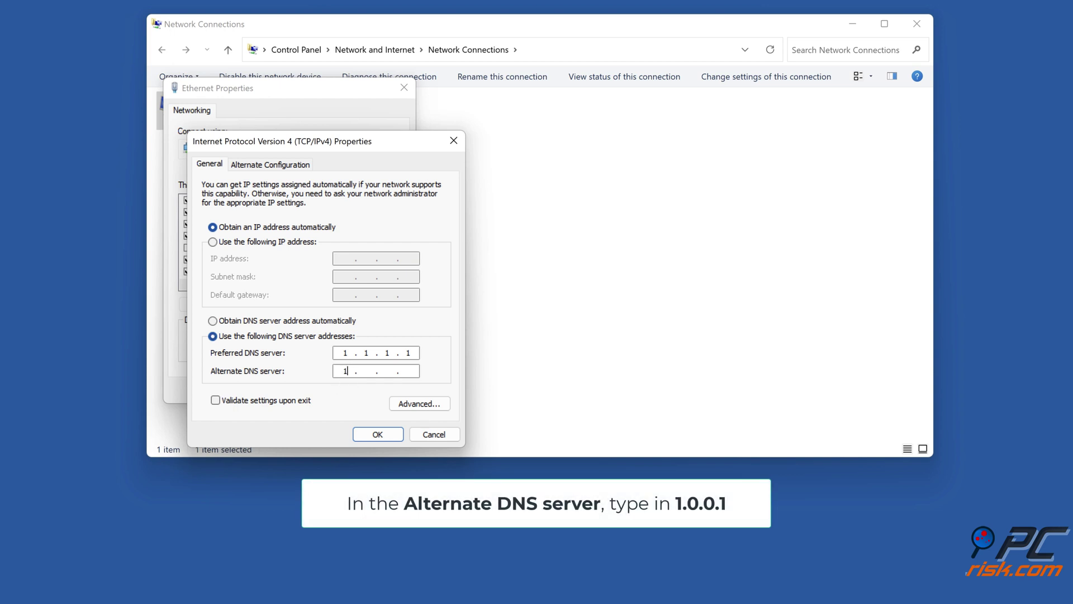
type(".0.0.1")
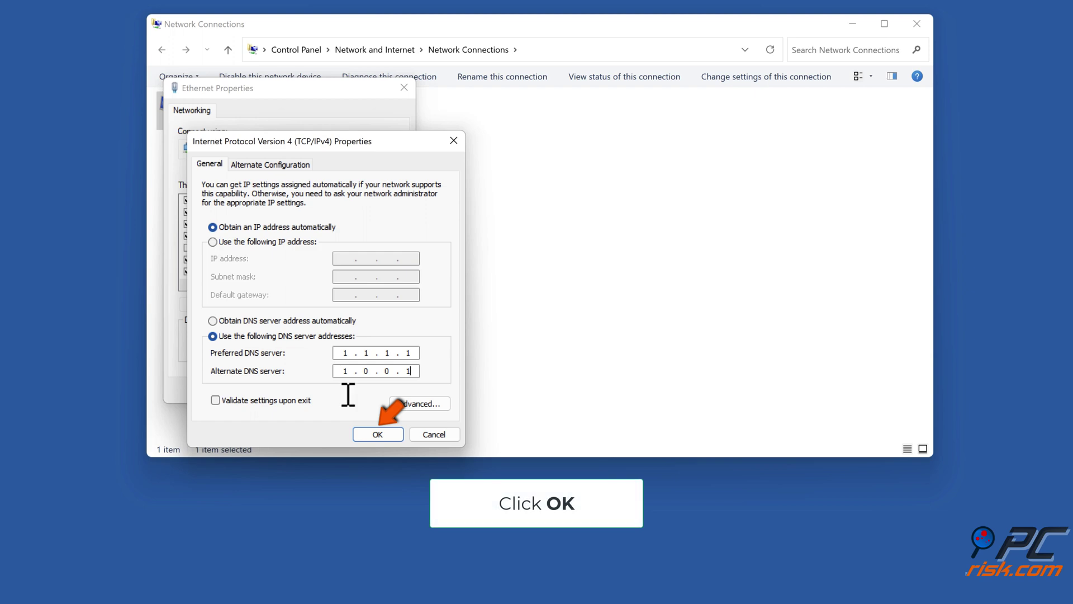
left_click(377, 435)
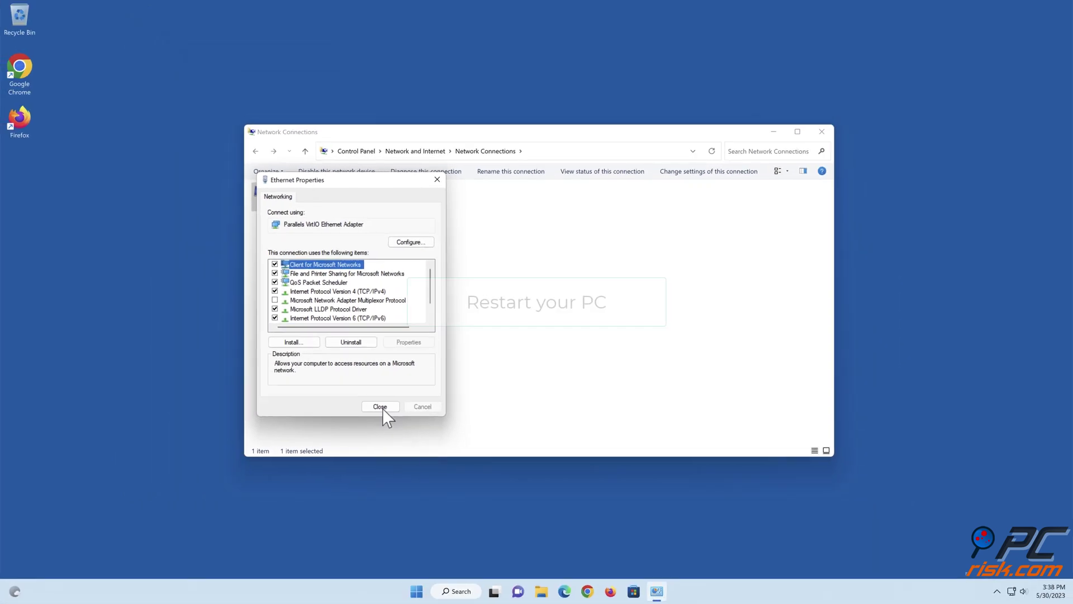
left_click(381, 407)
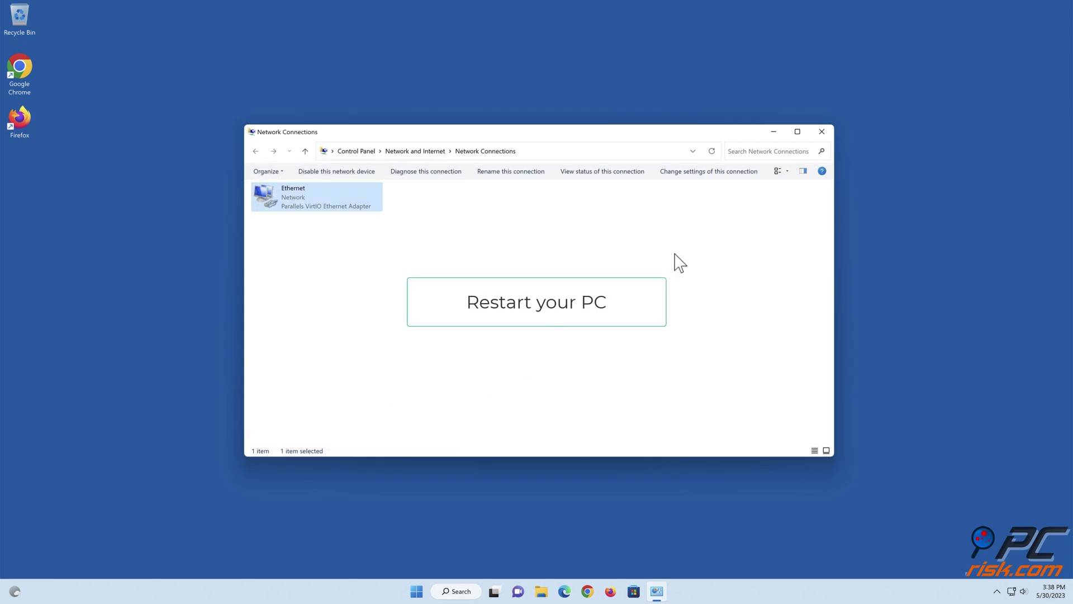
left_click(822, 132)
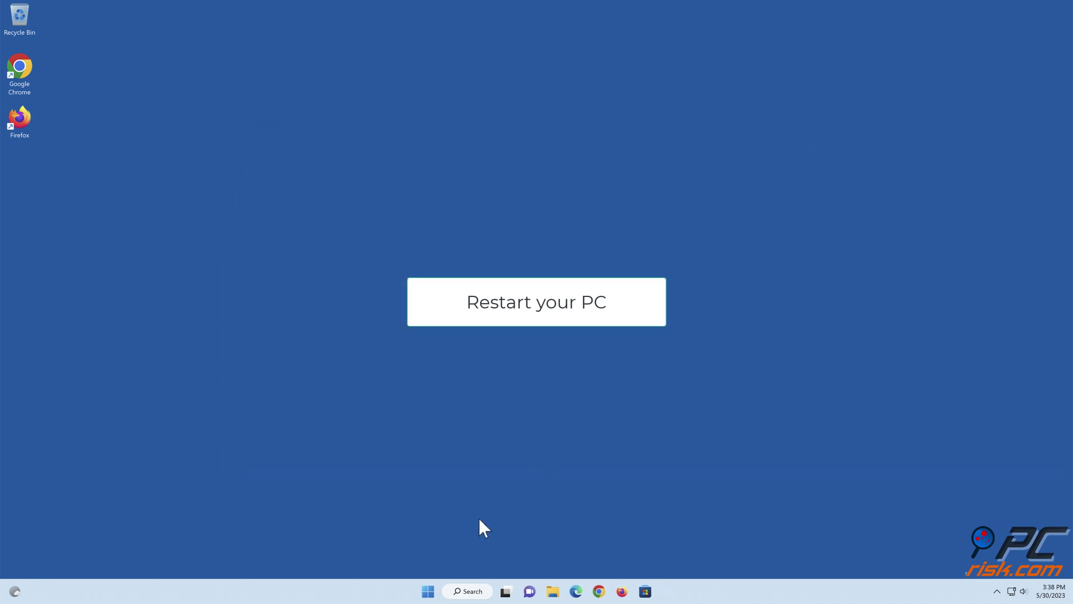
Step: Choose Restart from the Start menu's power button options
left_click(428, 591)
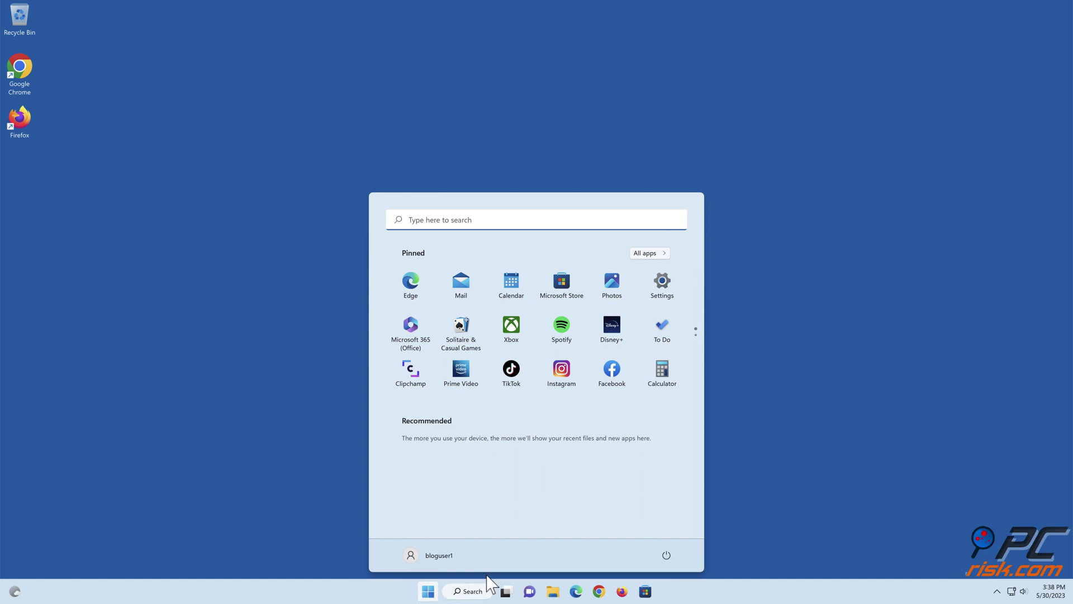
left_click(666, 555)
left_click(666, 537)
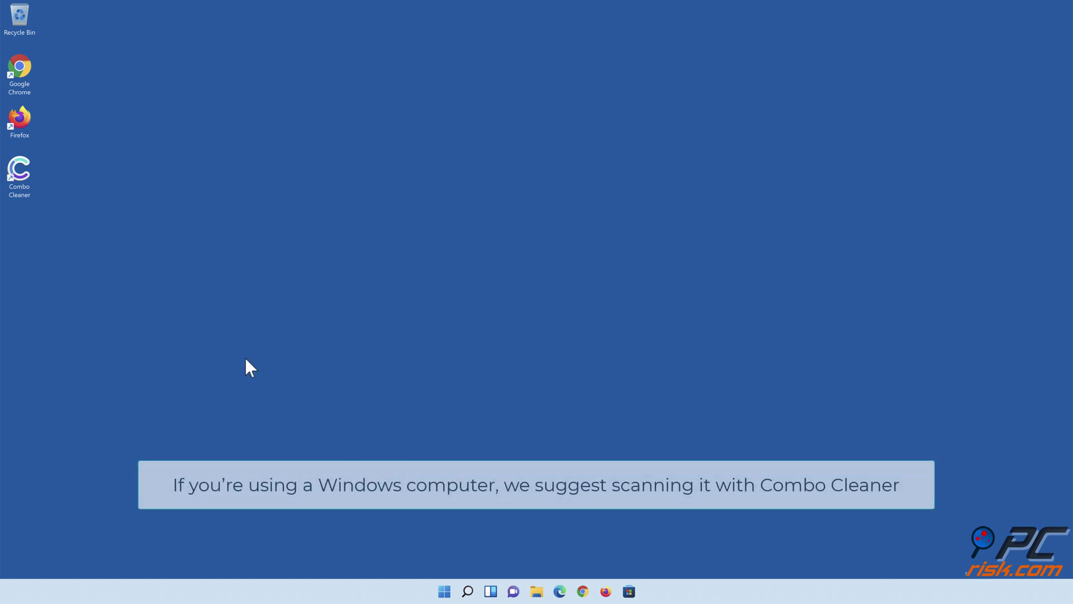
Step: Launch Combo Cleaner, run a quick scan, move all detected threats to quarantine, and dismiss the summary
double_click(27, 190)
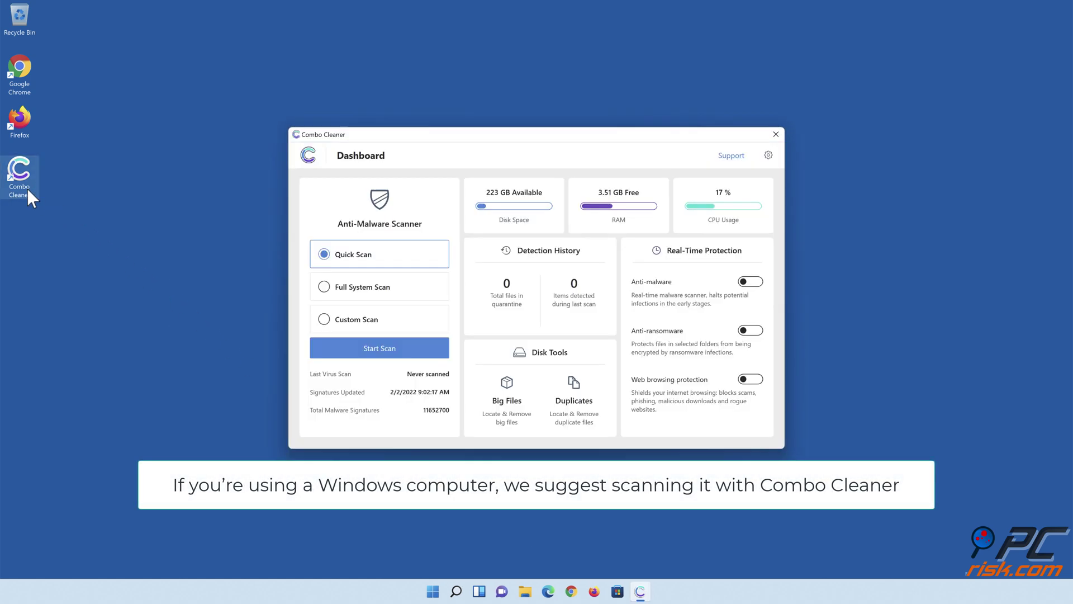
left_click(380, 355)
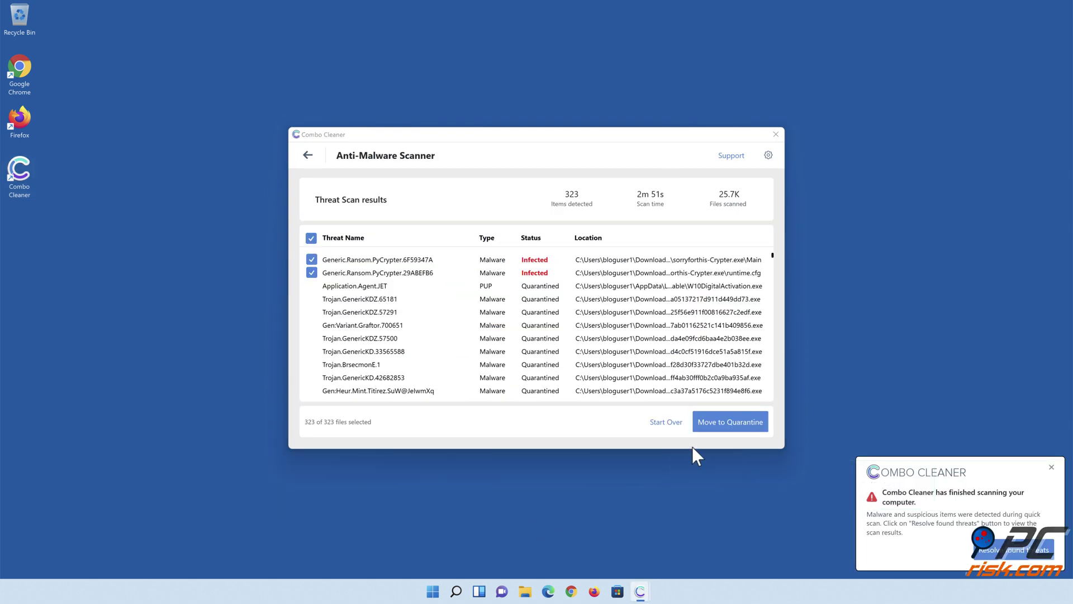
left_click(730, 430)
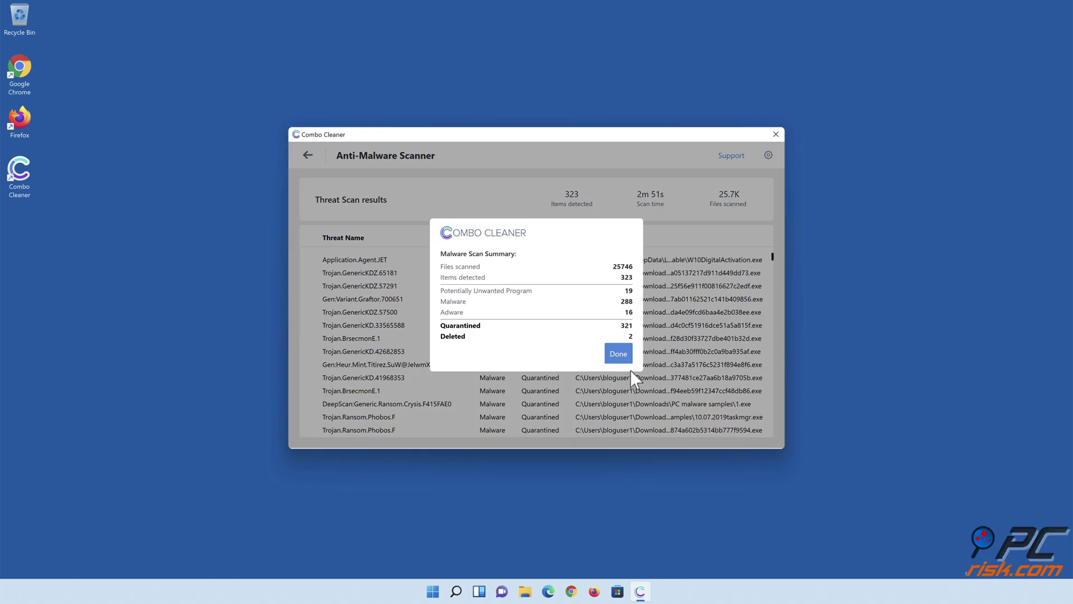
left_click(617, 359)
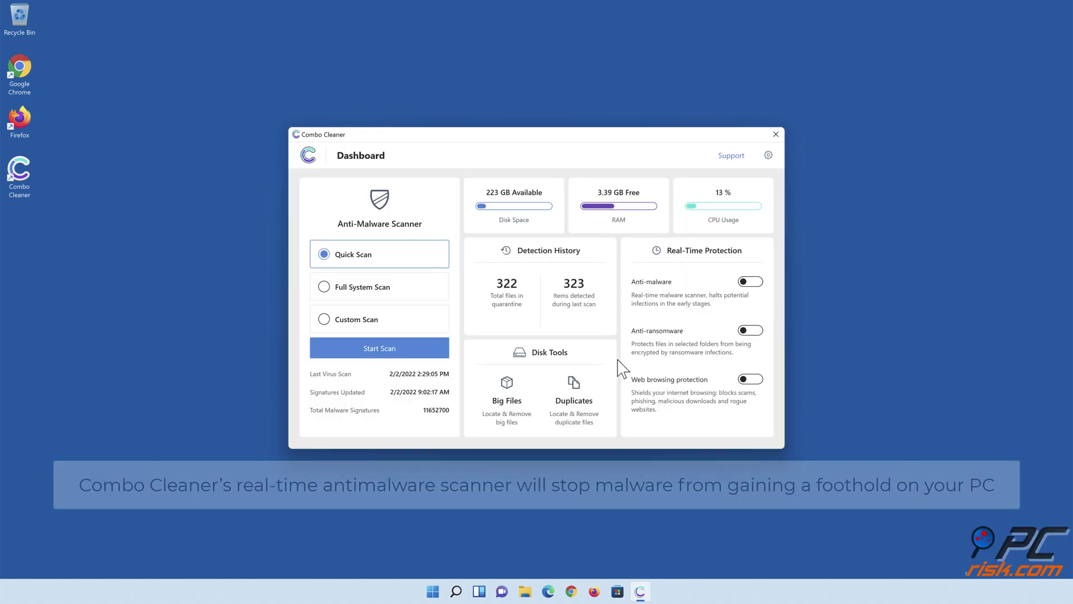
Step: Enable anti-malware and anti-ransomware protection, adding the Libraries > Documents folder to ransomware protection
left_click(749, 284)
left_click(751, 331)
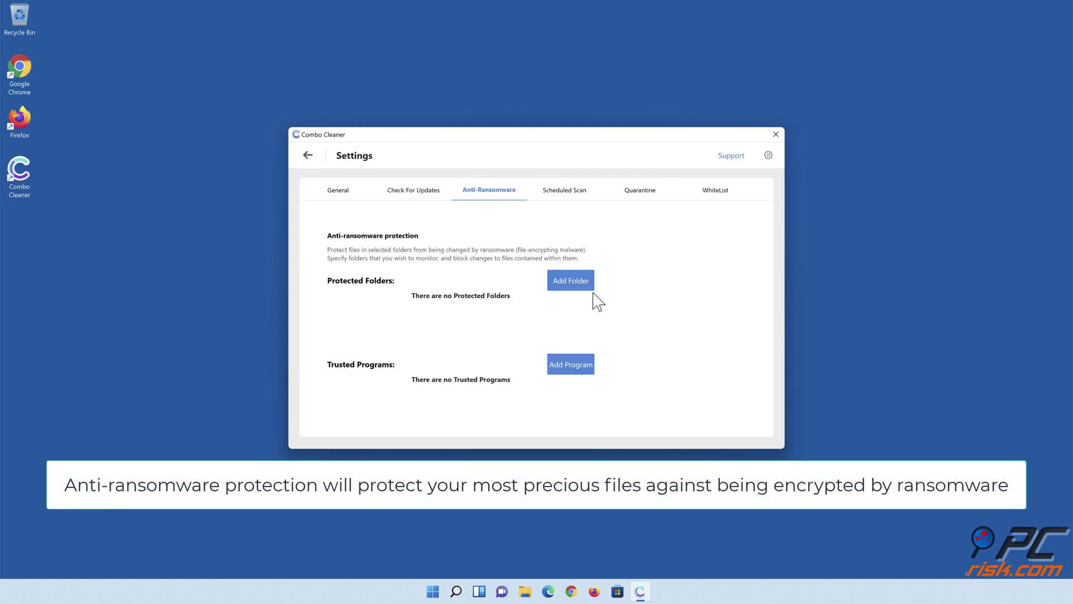
left_click(572, 286)
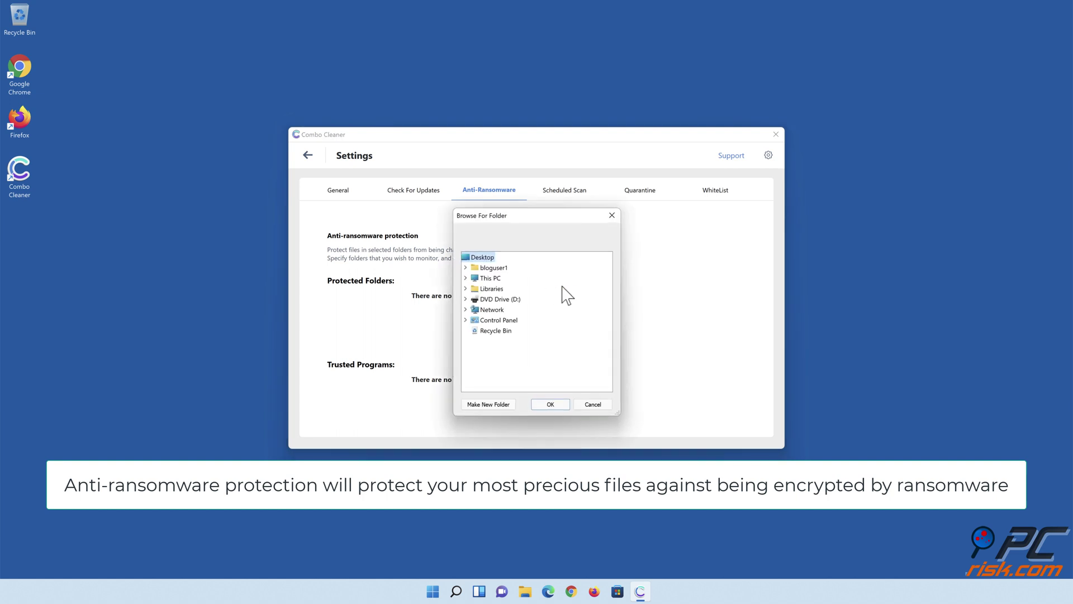
left_click(465, 289)
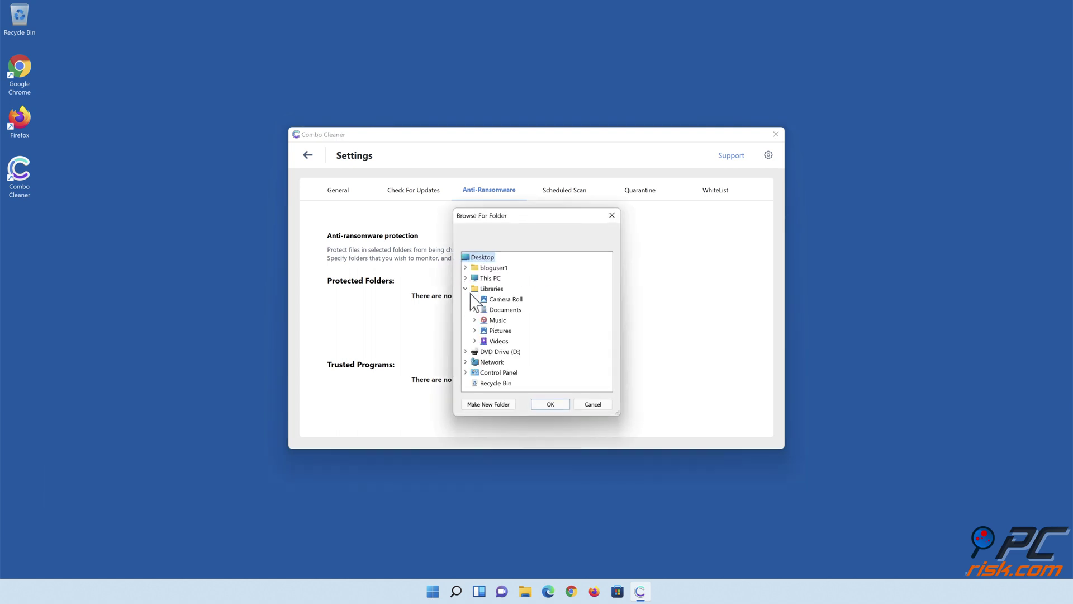
left_click(474, 309)
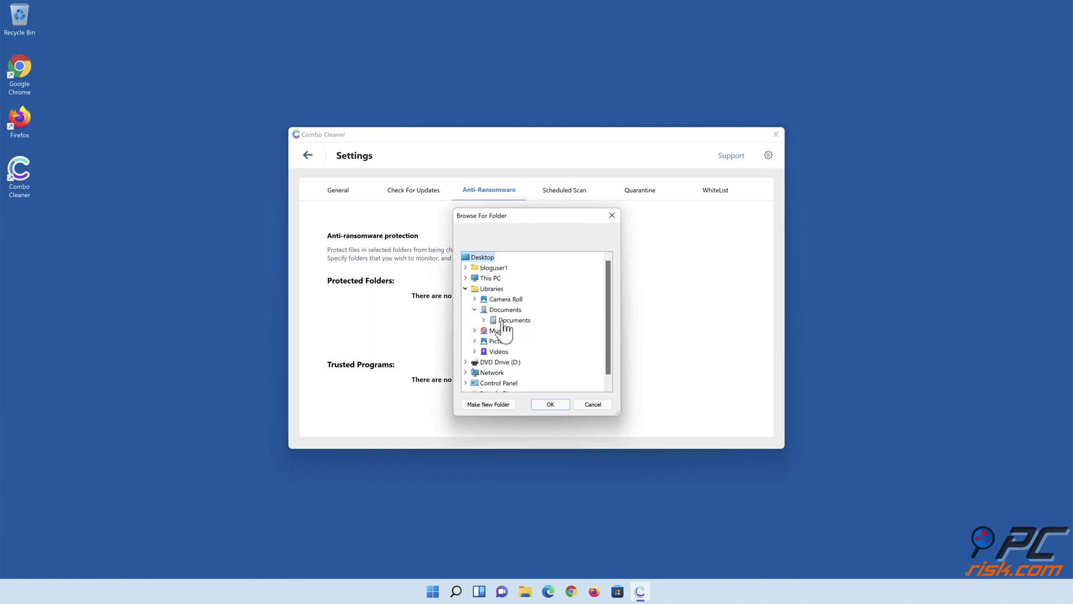
left_click(506, 321)
left_click(550, 404)
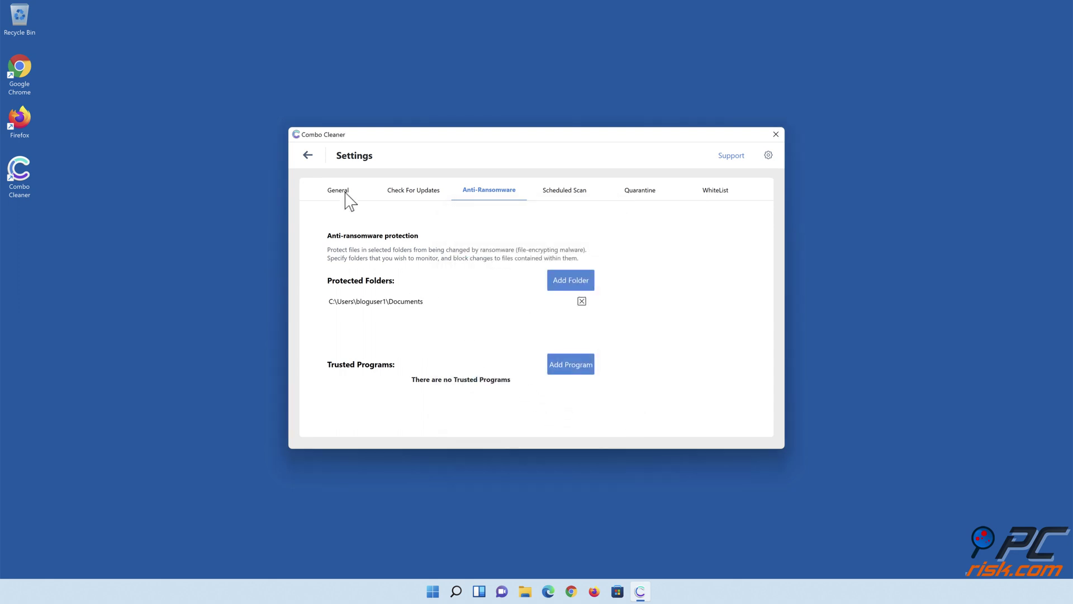
left_click(308, 156)
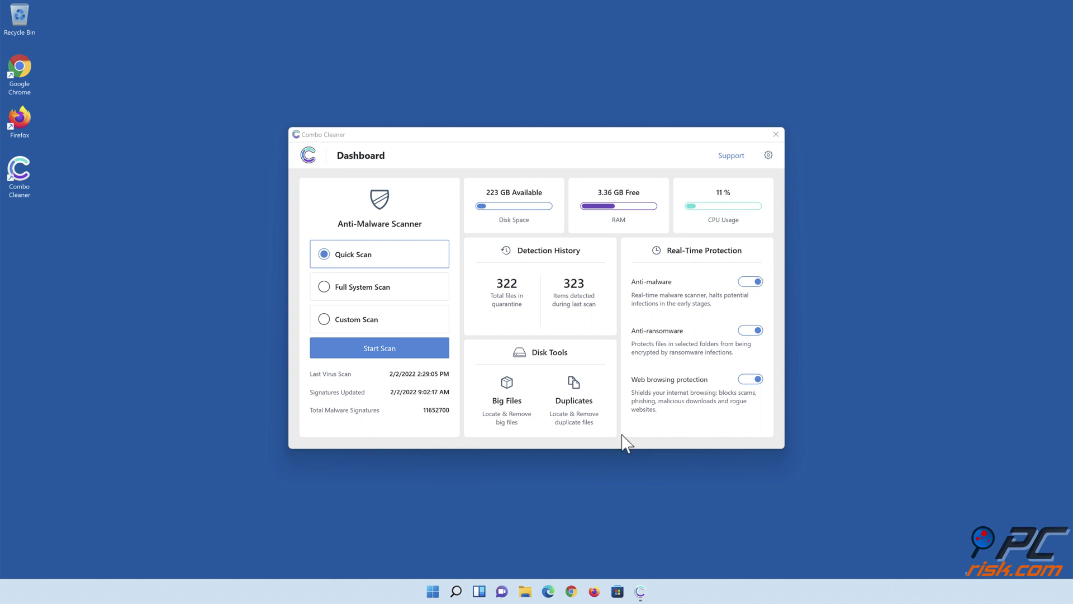
Step: Close the Combo Cleaner window from its title bar
left_click(776, 135)
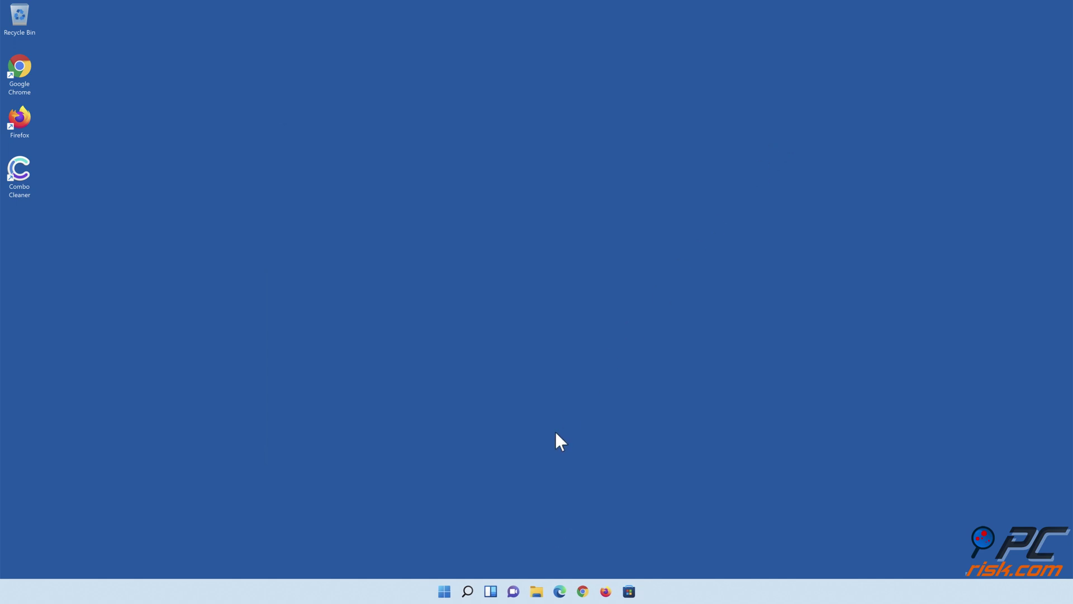